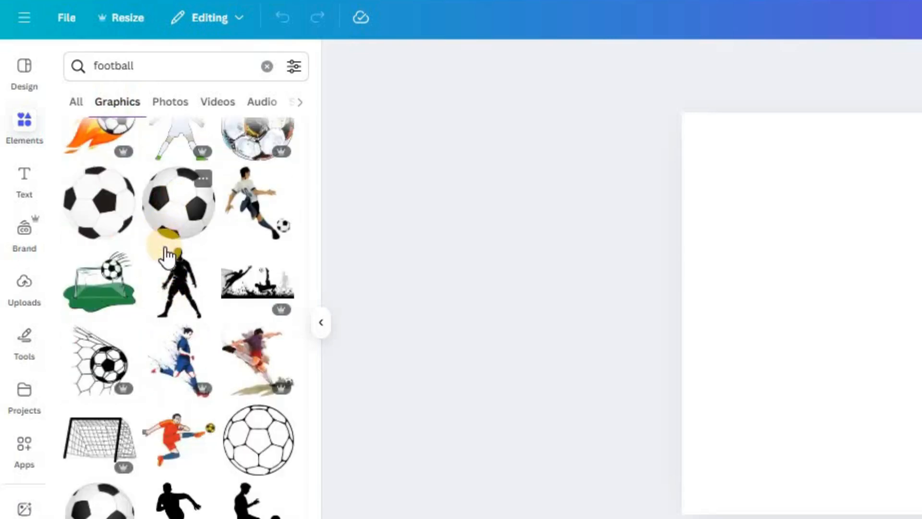
# Step: Add the shaded black-and-white football graphic to the page and crop away its upper part
pyautogui.click(176, 217)
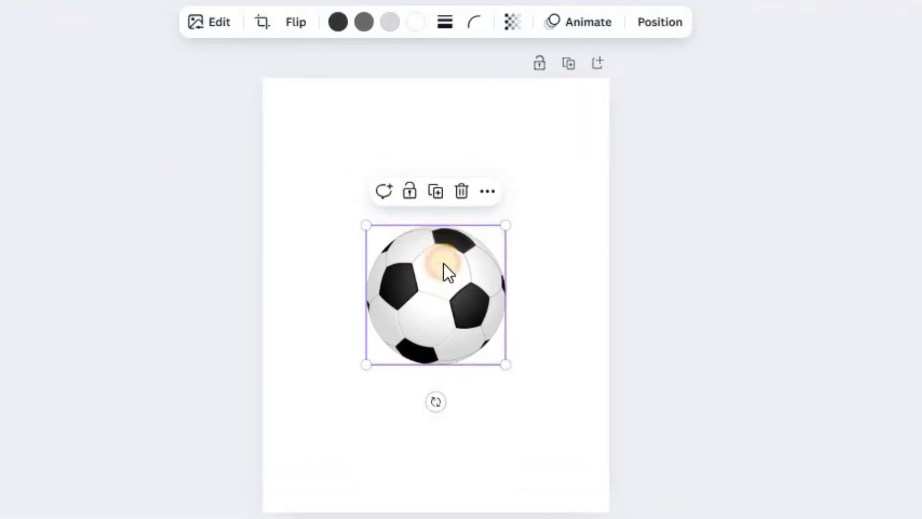
pyautogui.doubleClick(437, 229)
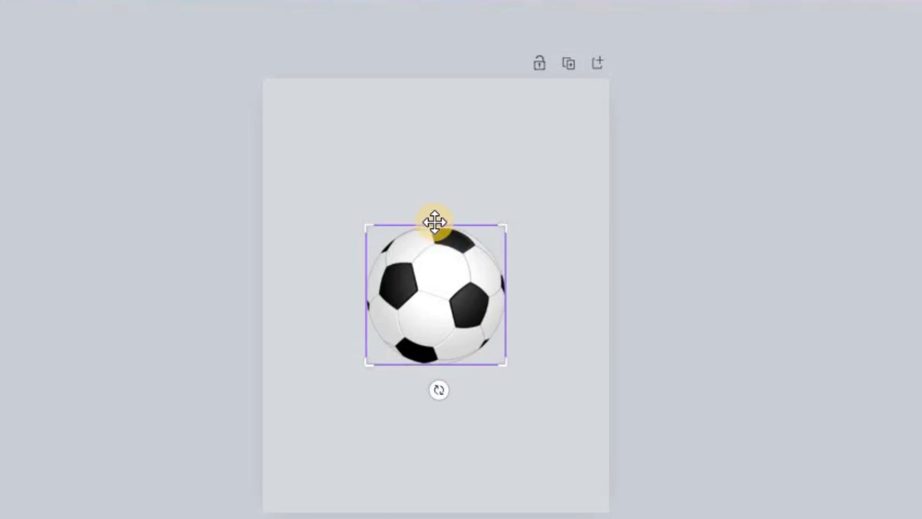
pyautogui.moveTo(366, 238); pyautogui.dragTo(358, 280)
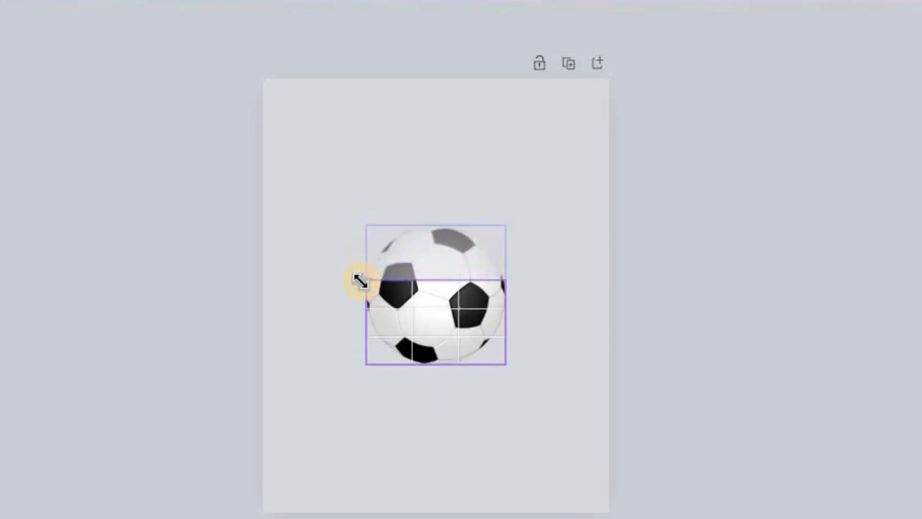
pyautogui.click(520, 248)
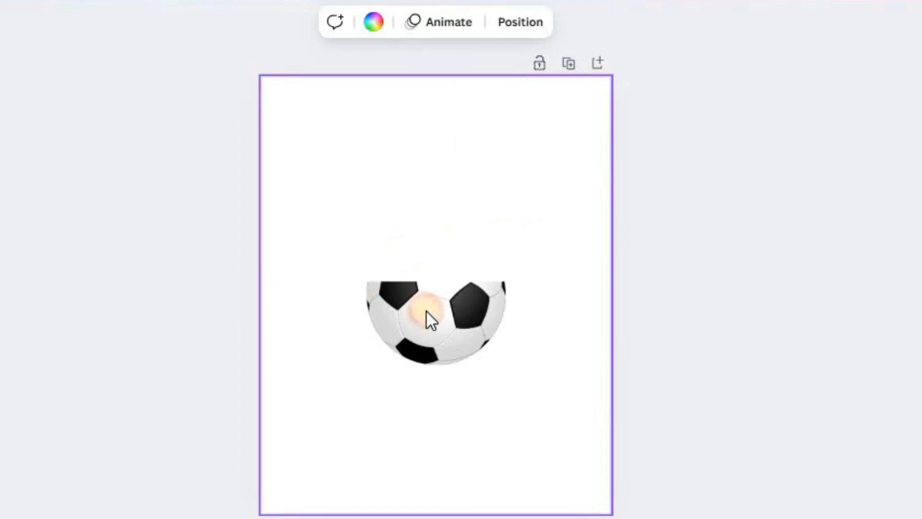
# Step: Trim the football graphic further from above so that about its lower half remains
pyautogui.doubleClick(397, 298)
pyautogui.moveTo(369, 291); pyautogui.dragTo(366, 290)
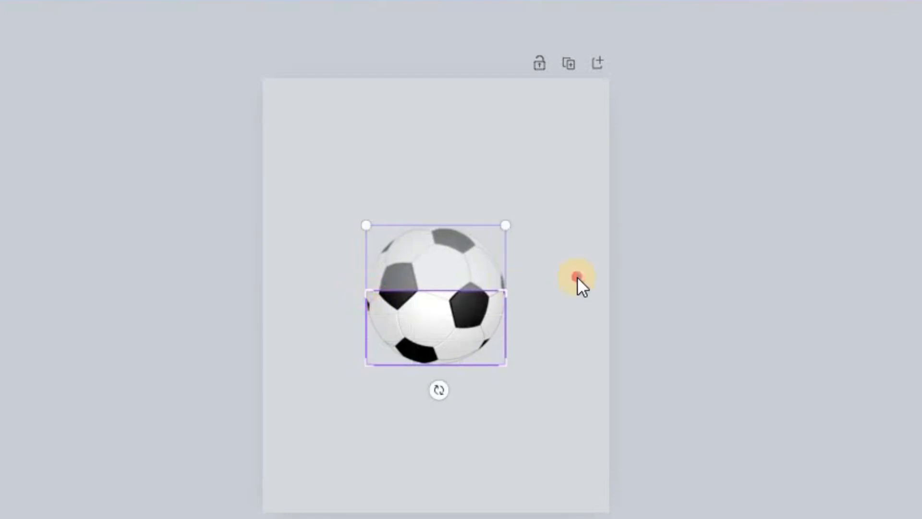
pyautogui.click(577, 276)
pyautogui.click(558, 291)
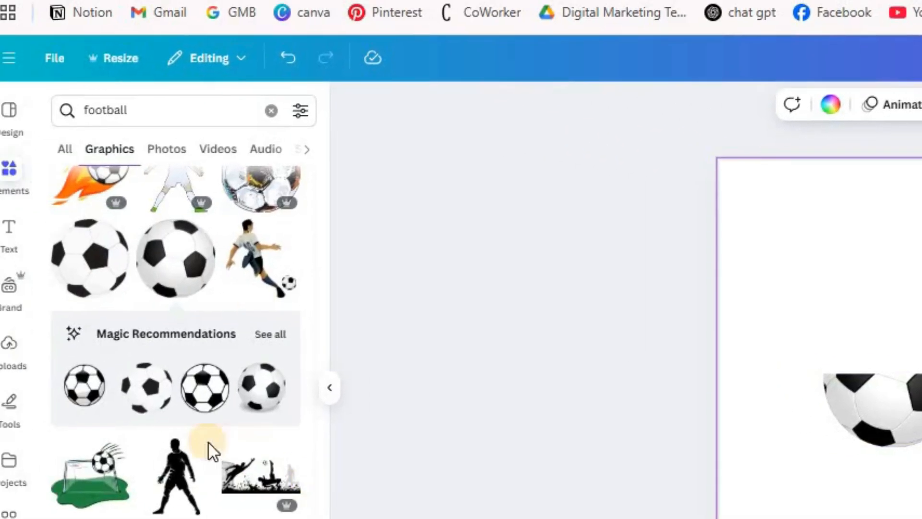
# Step: Search the elements for ROUND FRAME, limit the results to frames, and add a plain circular frame to the page
pyautogui.click(180, 107)
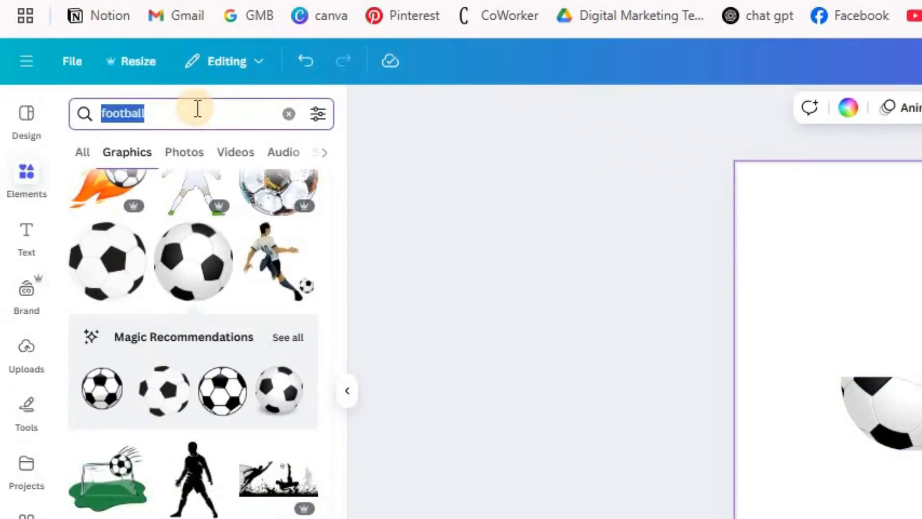
pyautogui.write('ROUND')
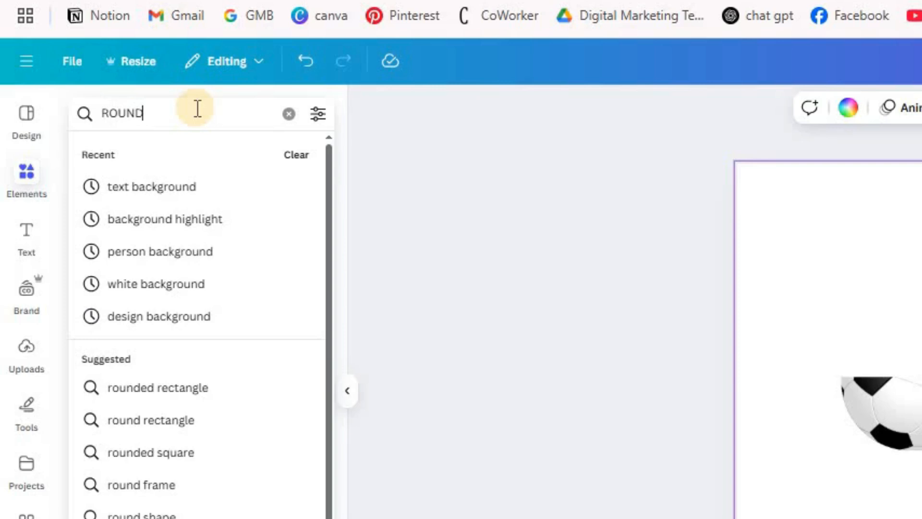
pyautogui.write(' FRA')
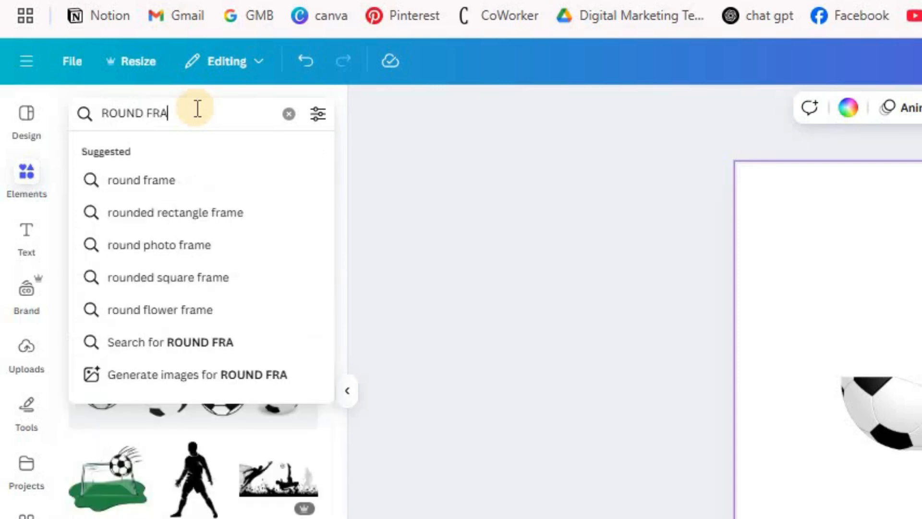
pyautogui.write('ME')
pyautogui.press('Return')
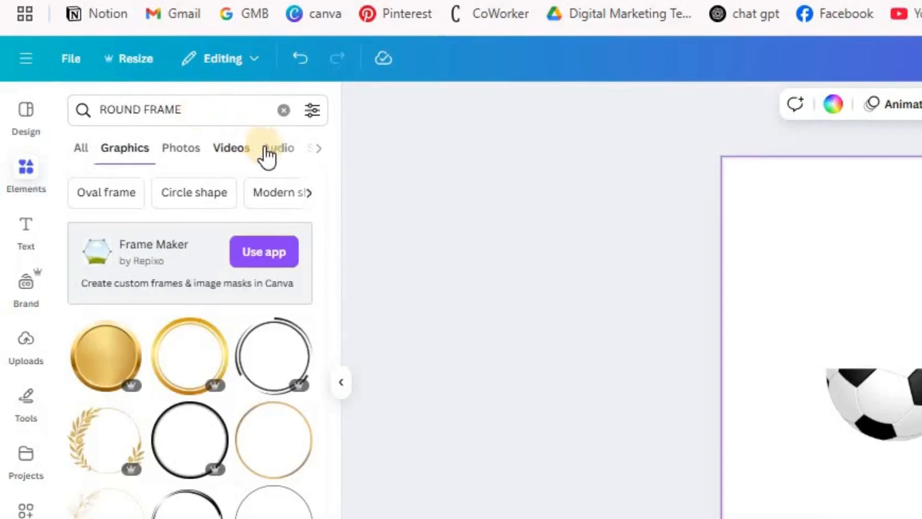
pyautogui.click(319, 148)
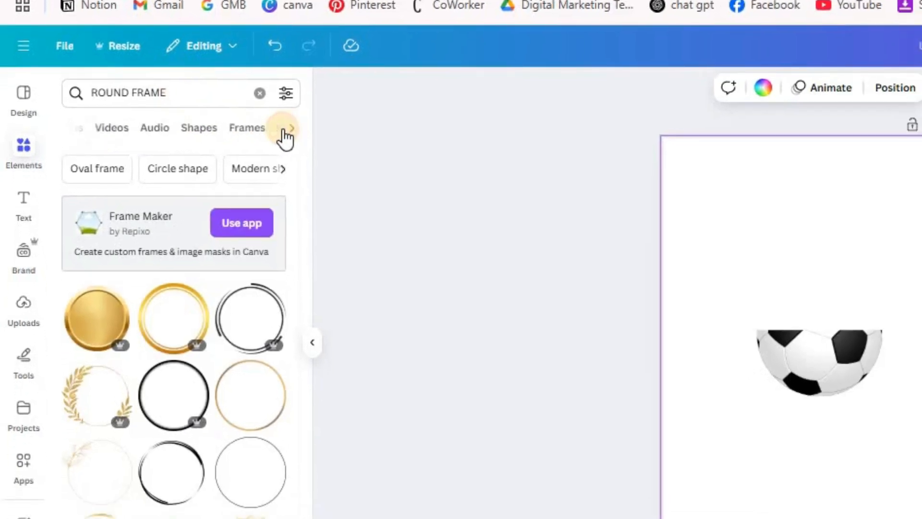
pyautogui.click(254, 148)
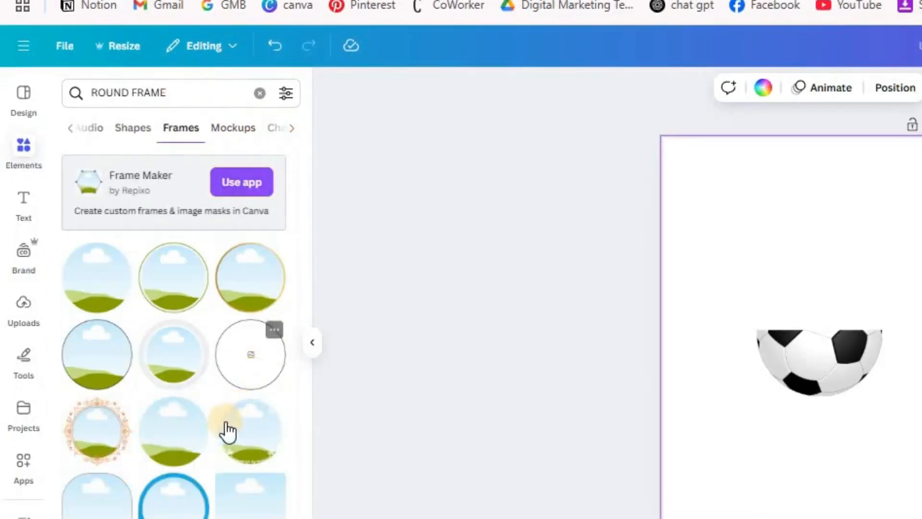
pyautogui.click(192, 445)
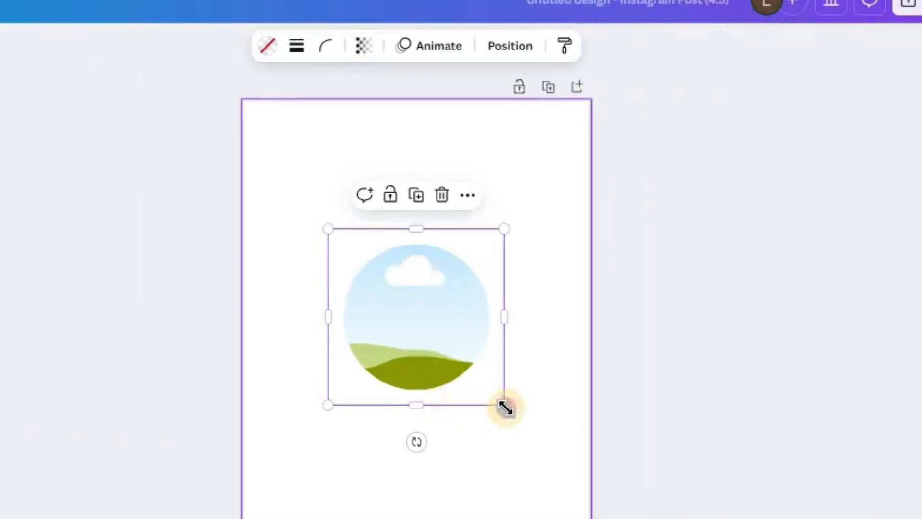
# Step: Flatten the circular frame into a wide ellipse spanning the half football's straight cut edge
pyautogui.moveTo(510, 411); pyautogui.dragTo(476, 368)
pyautogui.click(530, 424)
pyautogui.click(390, 352)
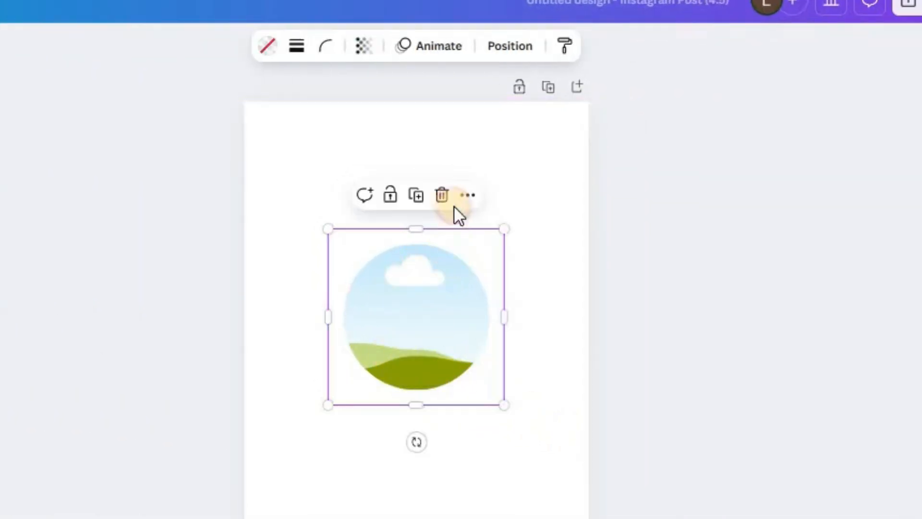
pyautogui.moveTo(416, 226); pyautogui.dragTo(416, 331)
pyautogui.moveTo(489, 394); pyautogui.dragTo(503, 321)
pyautogui.click(704, 312)
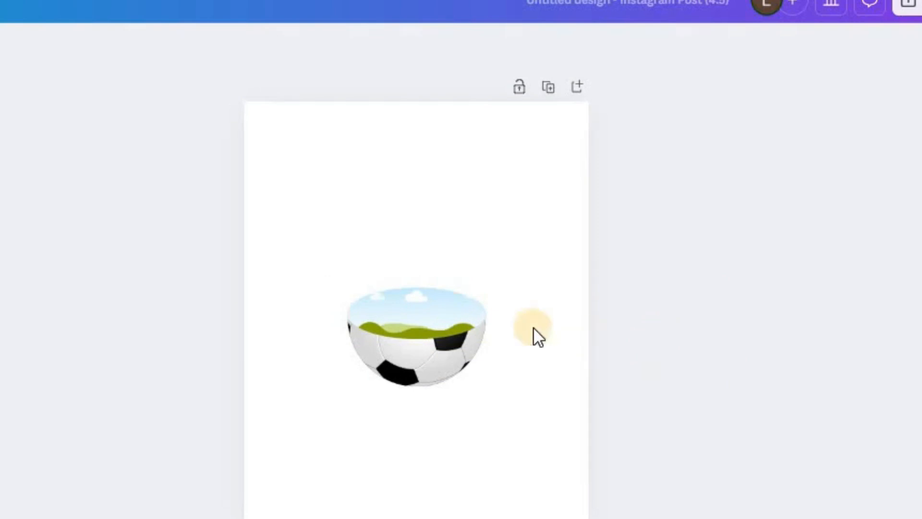
# Step: Fine-tune the elliptical frame's width and position so its sides line up with the half football's rim
pyautogui.click(401, 307)
pyautogui.scroll(5, 487, 370)
pyautogui.moveTo(465, 242); pyautogui.dragTo(503, 263)
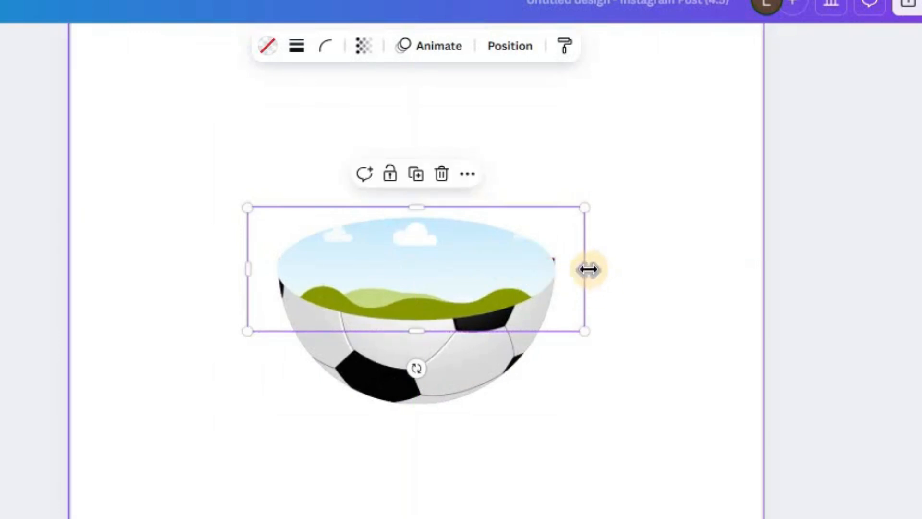
pyautogui.moveTo(588, 269); pyautogui.dragTo(592, 268)
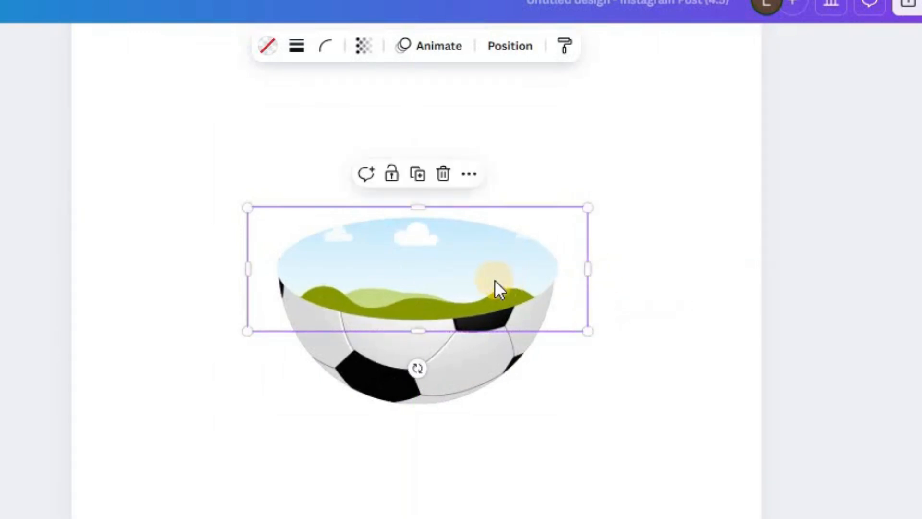
pyautogui.scroll(4, 312, 272)
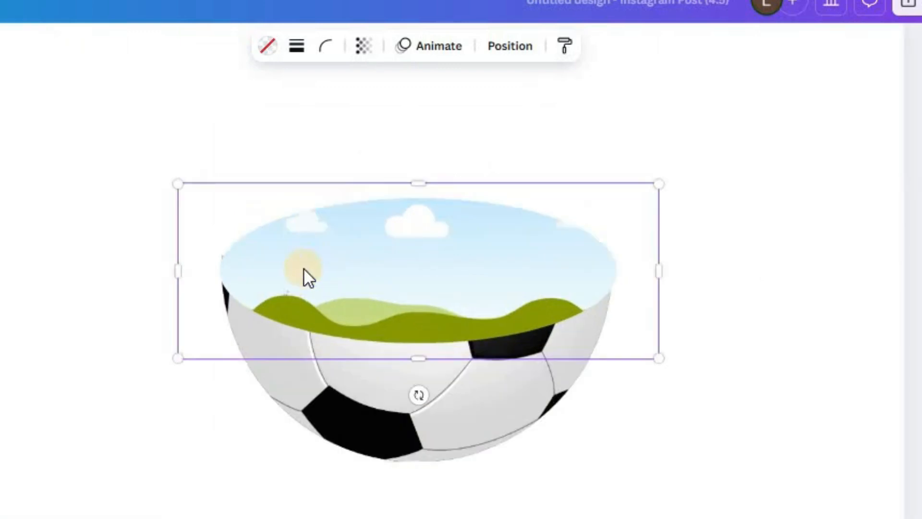
pyautogui.moveTo(149, 267); pyautogui.dragTo(151, 267)
pyautogui.moveTo(331, 275); pyautogui.dragTo(327, 260)
pyautogui.click(796, 288)
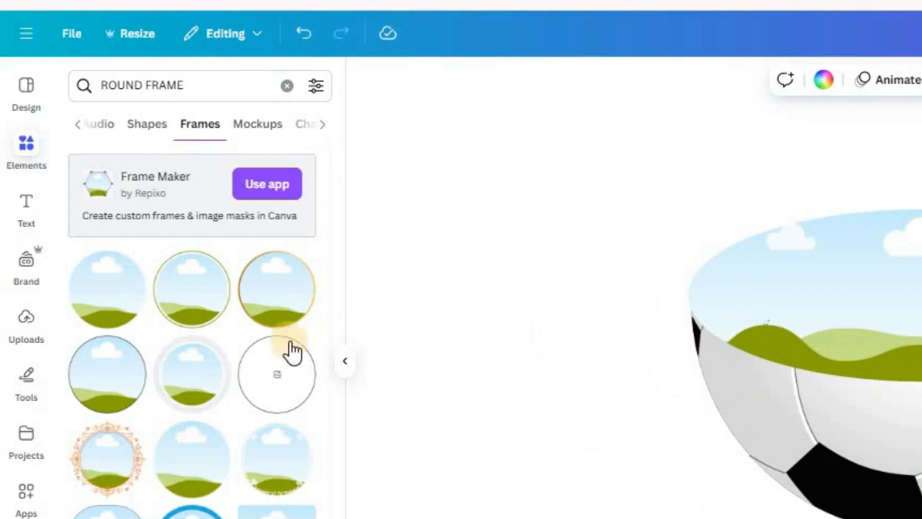
# Step: Search the elements for FOOTBALL
pyautogui.tripleClick(207, 85)
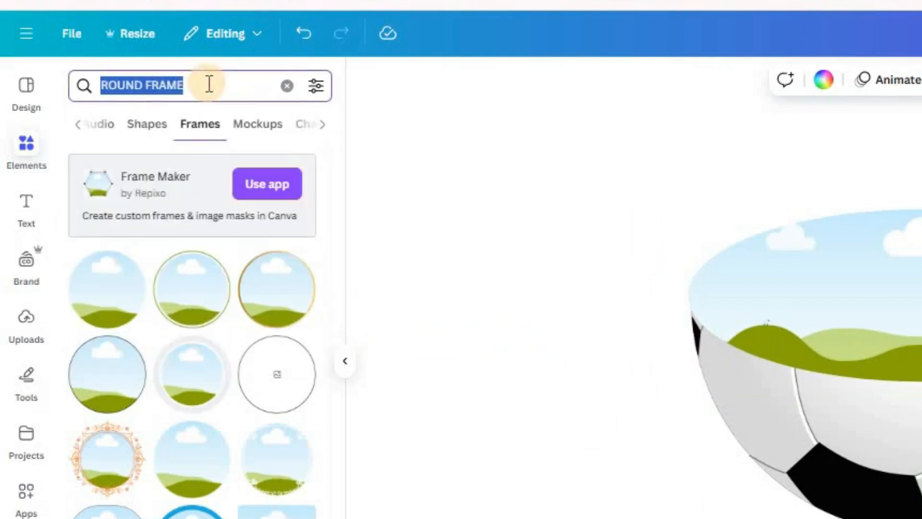
pyautogui.write('FOOTA')
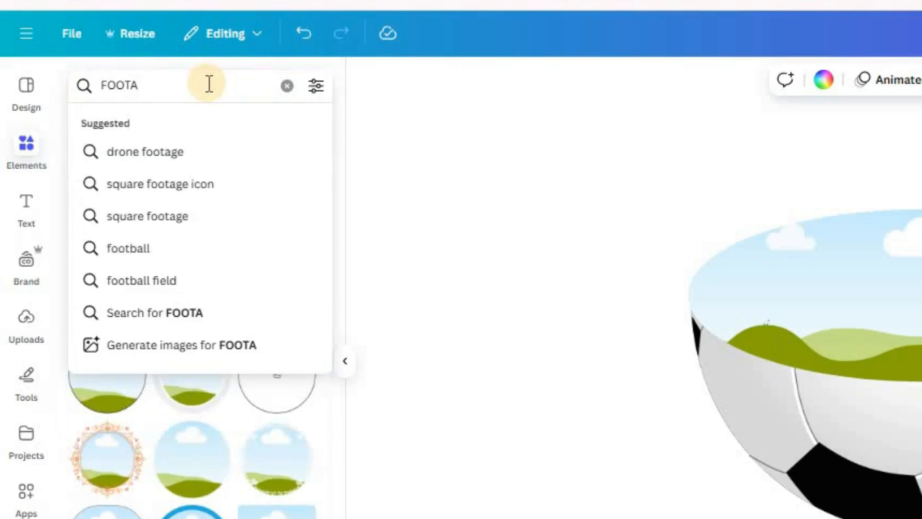
pyautogui.press('BackSpace')
pyautogui.write('BALL')
pyautogui.press('Return')
# Step: Limit the football results to photos and fill the elliptical frame with the photo of the child in the red number 7 shirt
pyautogui.click(143, 126)
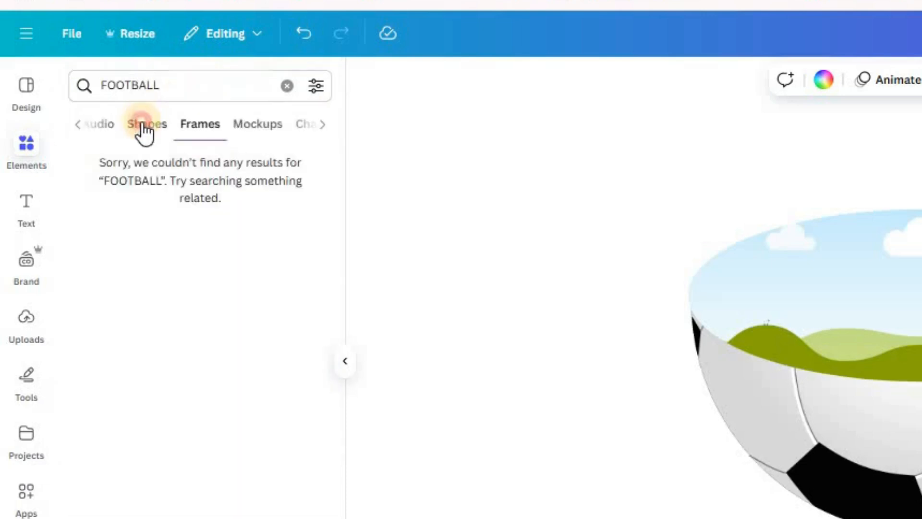
pyautogui.click(142, 126)
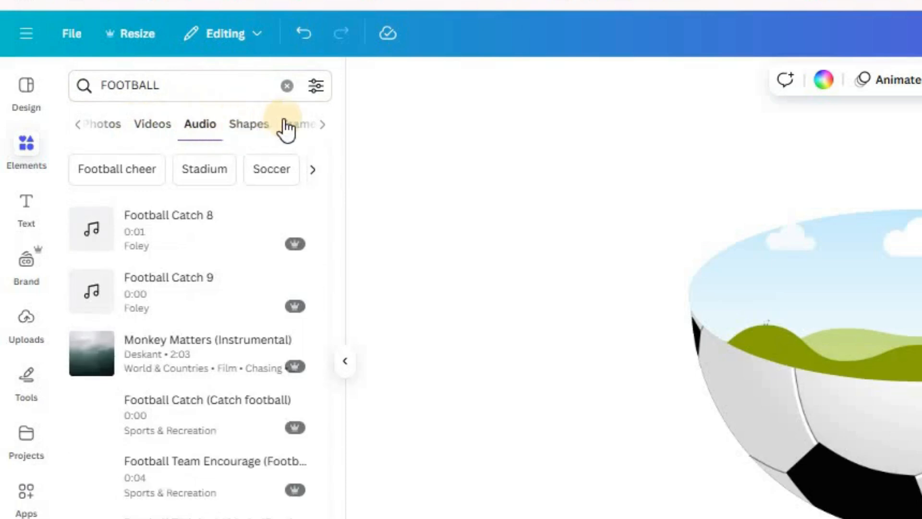
pyautogui.click(113, 126)
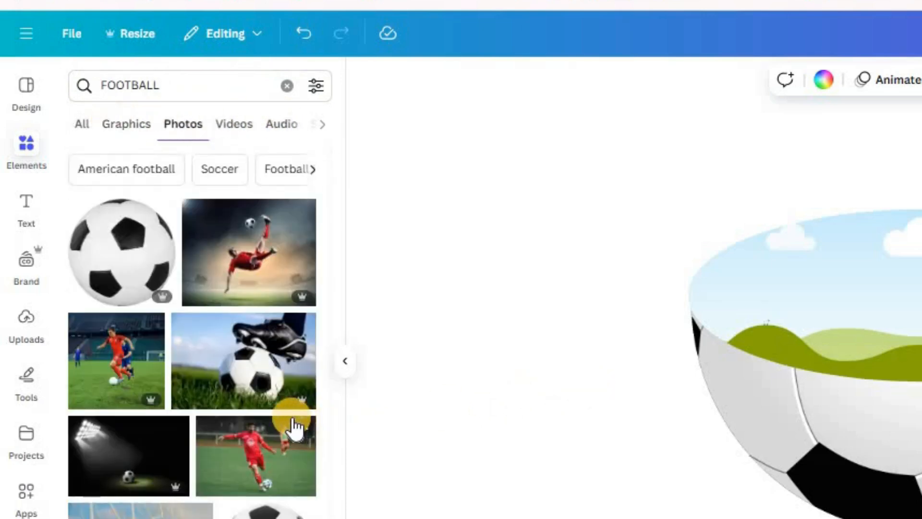
pyautogui.scroll(-5, 293, 425)
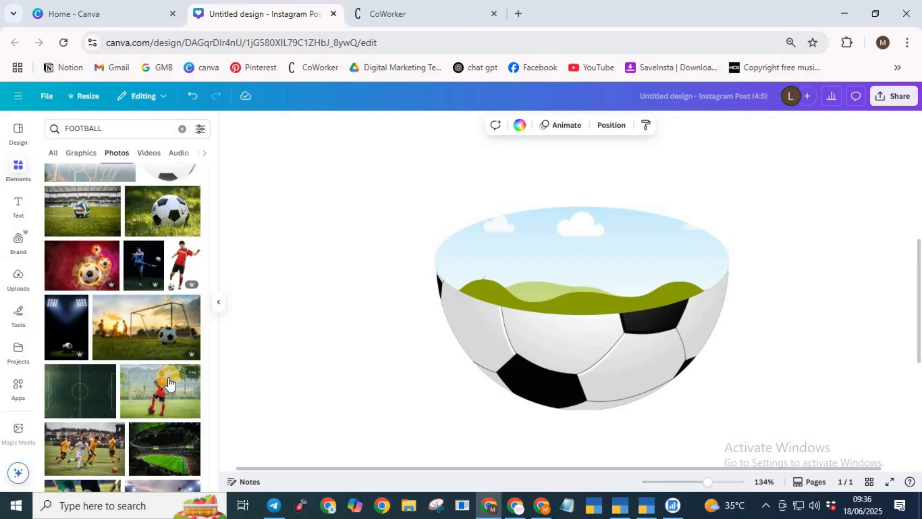
pyautogui.click(169, 383)
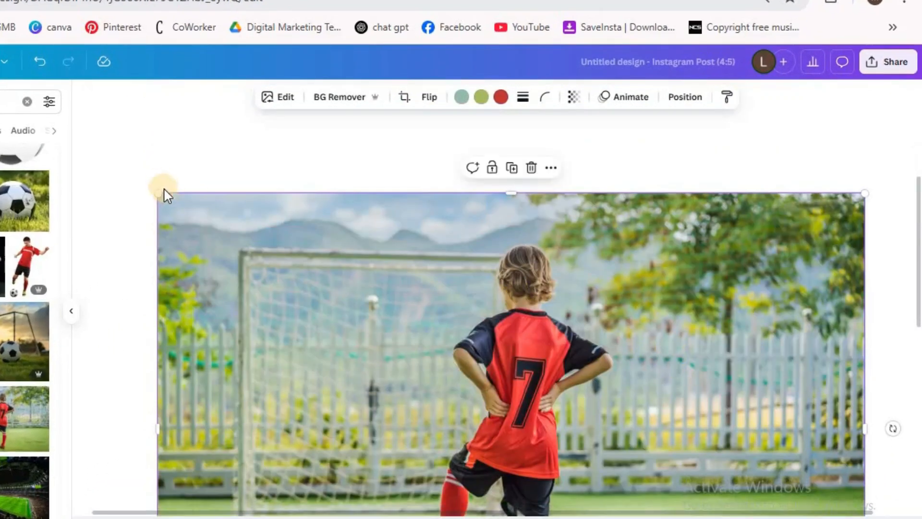
pyautogui.moveTo(435, 364); pyautogui.dragTo(537, 417)
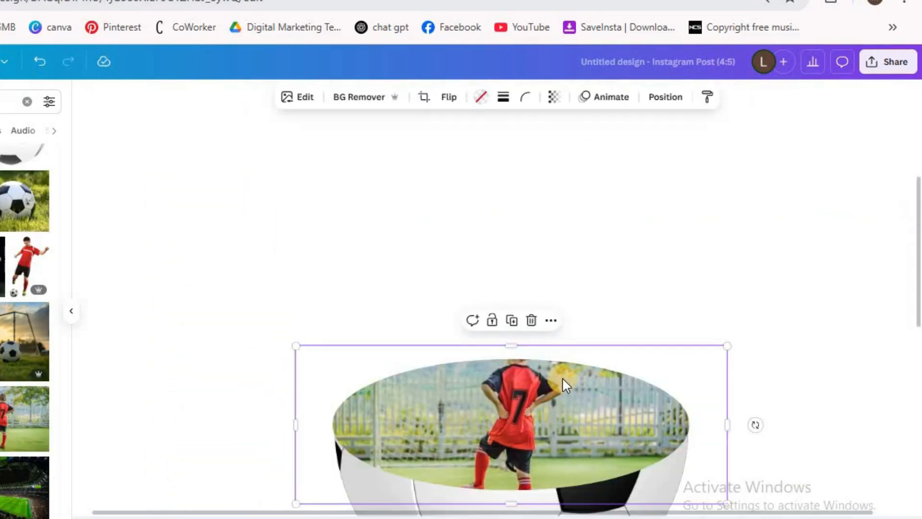
# Step: Reposition the photo inside the elliptical frame so the child's feet and the red ball show within it
pyautogui.doubleClick(523, 402)
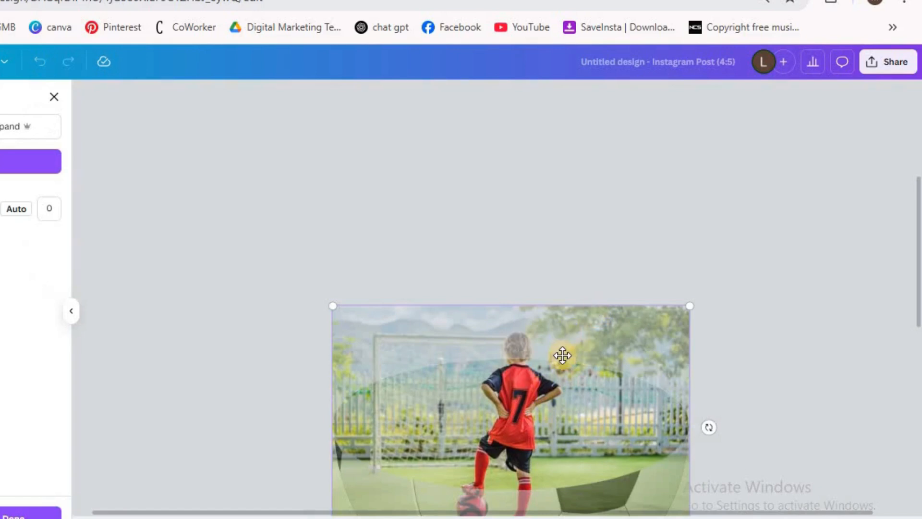
pyautogui.scroll(-4, 578, 375)
pyautogui.scroll(2, 578, 375)
pyautogui.moveTo(522, 264); pyautogui.dragTo(521, 236)
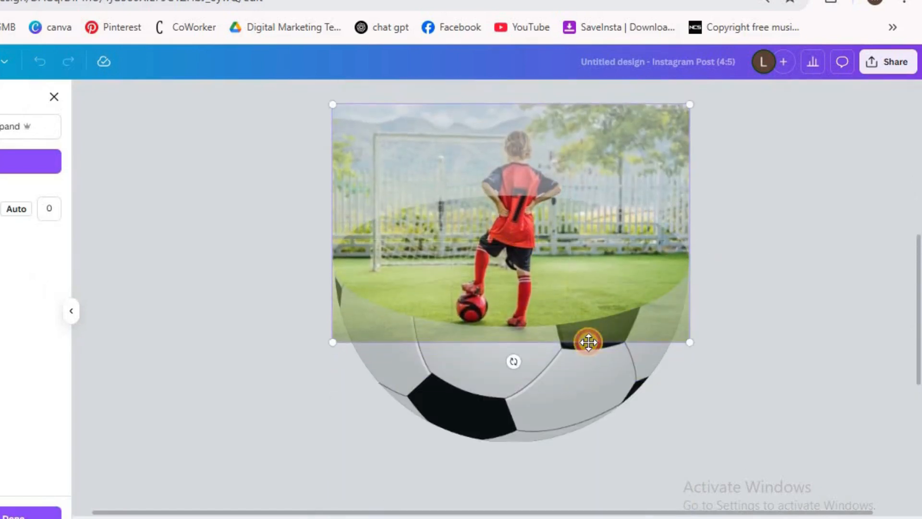
pyautogui.click(793, 404)
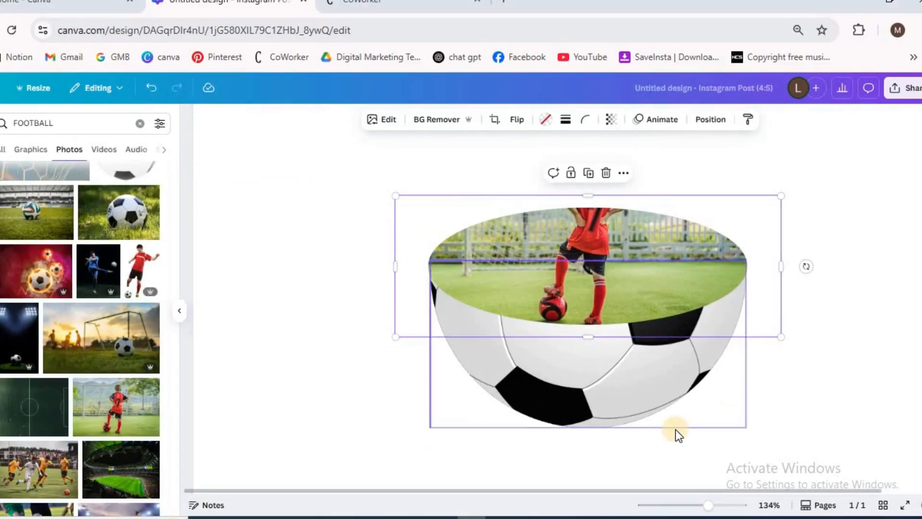
# Step: Move the photo up inside the elliptical frame until its lower edge meets the frame's lowest point
pyautogui.scroll(-3, 768, 432)
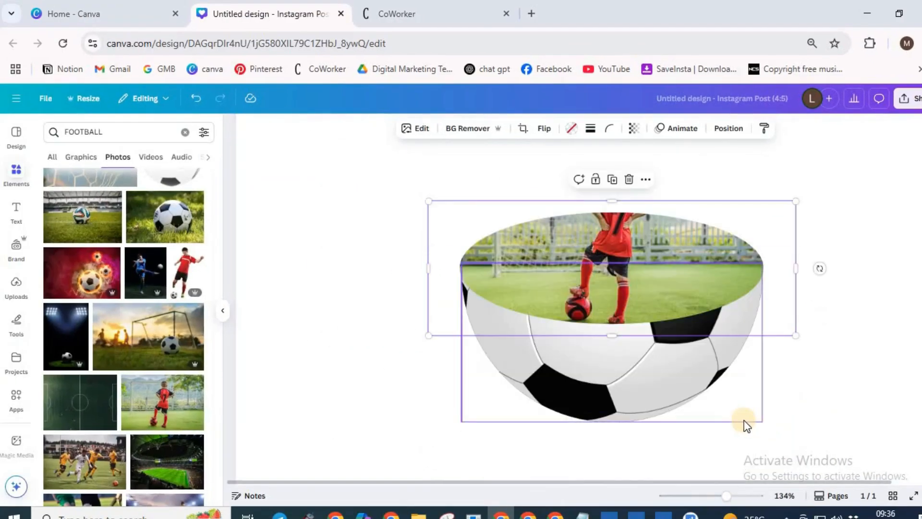
pyautogui.doubleClick(618, 229)
pyautogui.moveTo(618, 225); pyautogui.dragTo(618, 211)
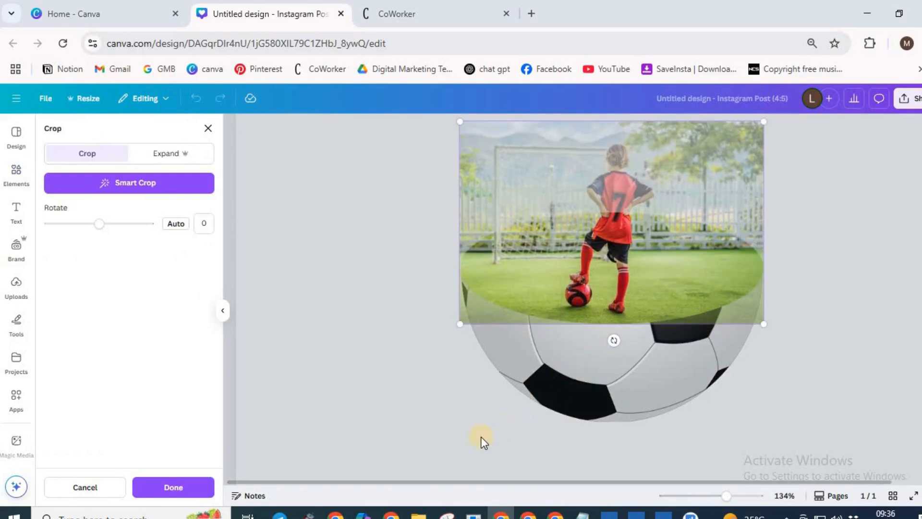
pyautogui.click(374, 385)
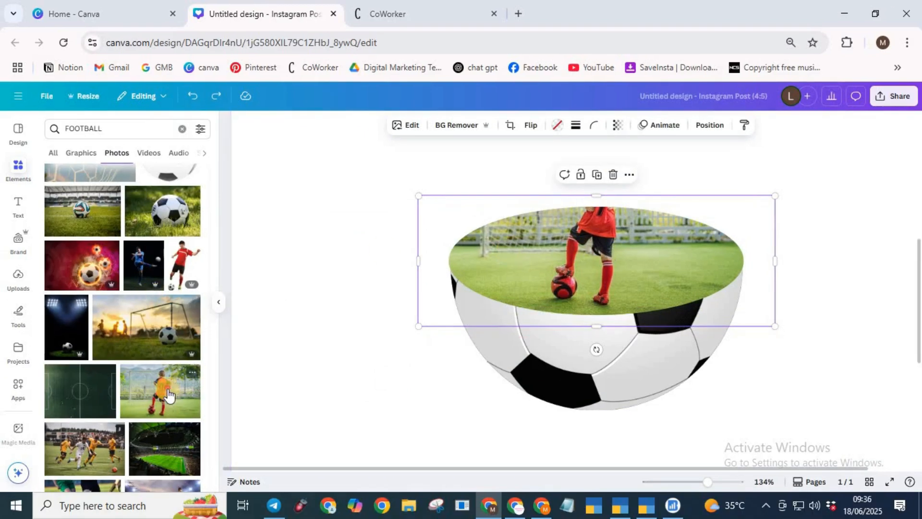
# Step: Add a second copy of the number 7 child photo to the page and crop off its lower part below the waist
pyautogui.click(163, 407)
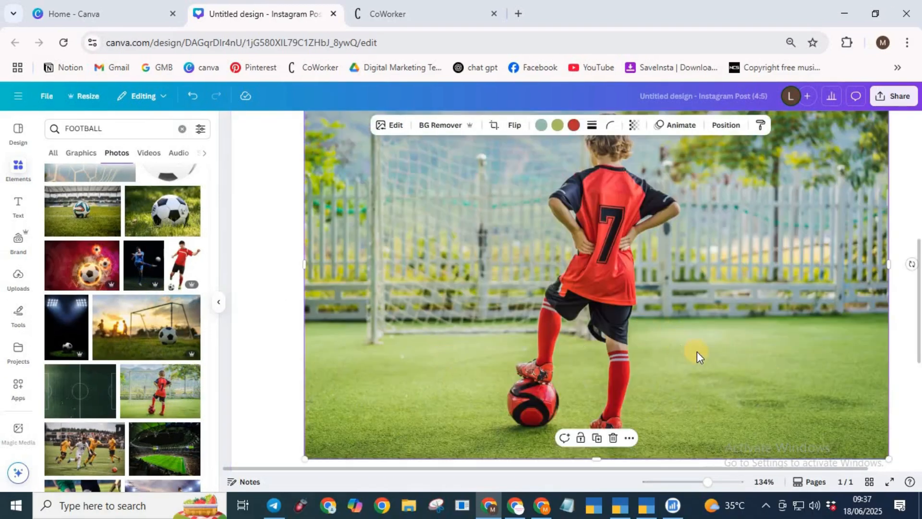
pyautogui.scroll(-3, 682, 358)
pyautogui.moveTo(584, 323); pyautogui.dragTo(569, 173)
pyautogui.scroll(5, 682, 327)
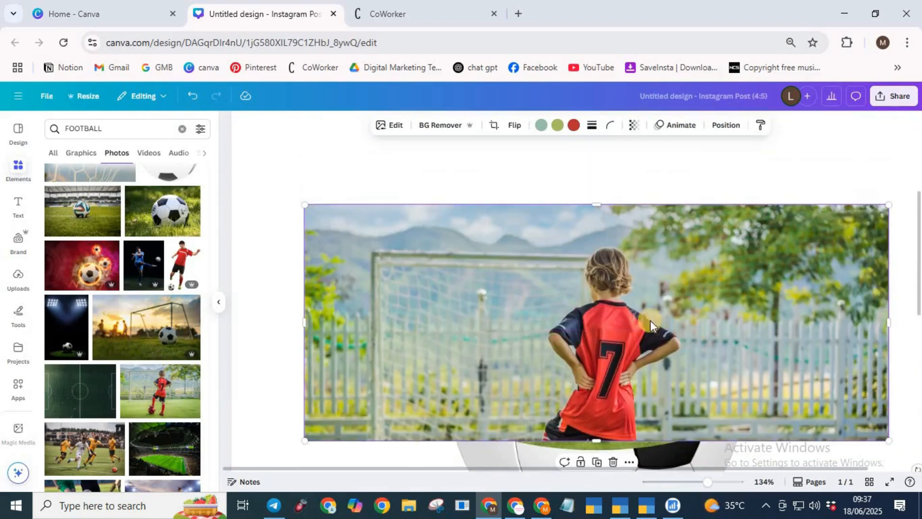
# Step: Scale the cropped child photo down to about 648 by 262 and remove its background
pyautogui.scroll(-4, 629, 313)
pyautogui.scroll(-3, 600, 326)
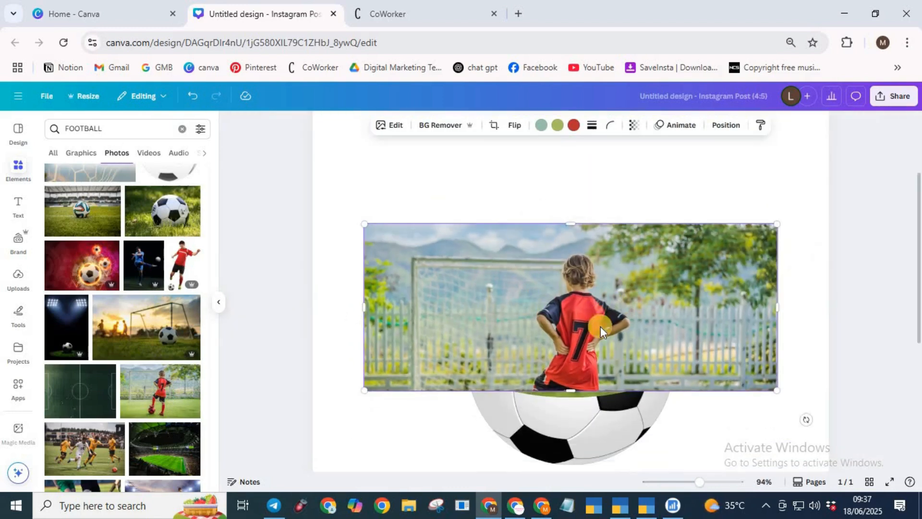
pyautogui.scroll(3, 682, 342)
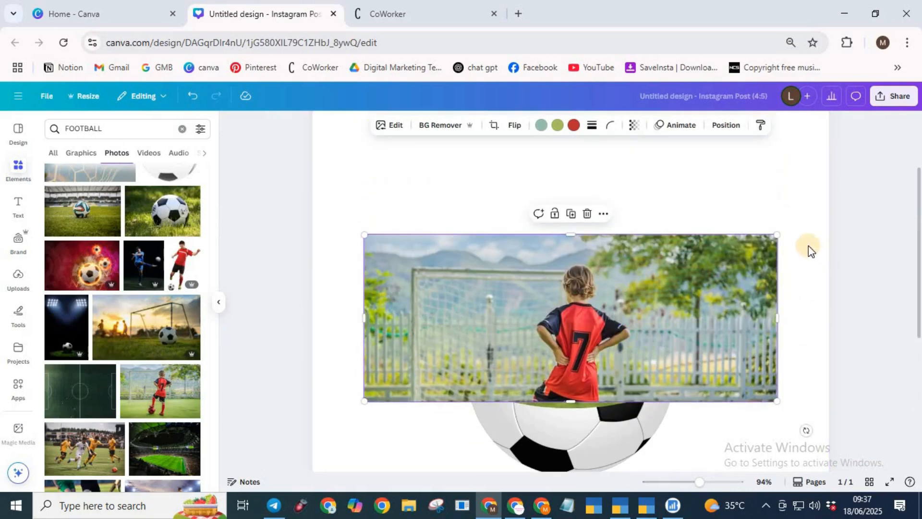
pyautogui.moveTo(777, 235); pyautogui.dragTo(674, 281)
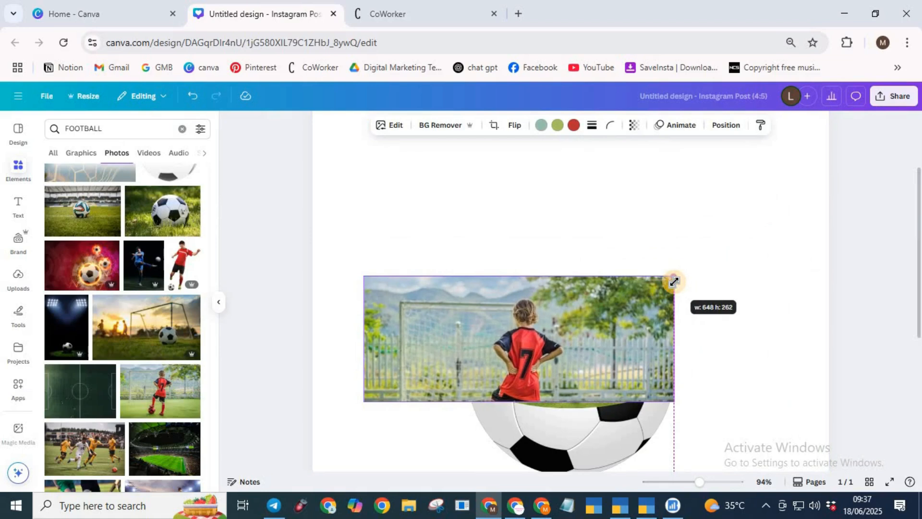
pyautogui.moveTo(673, 281); pyautogui.dragTo(674, 281)
pyautogui.click(444, 126)
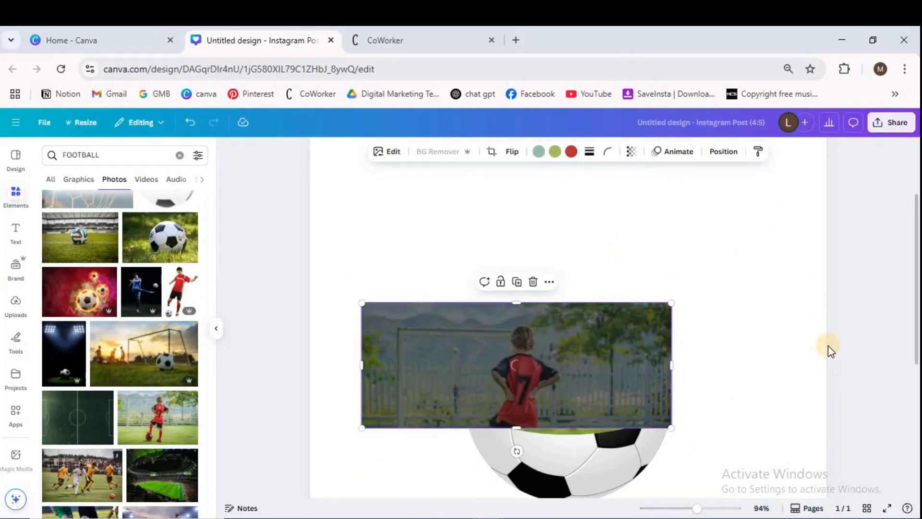
# Step: Place the child cutout over the matching child in the elliptical frame and extend its crop down to the shorts
pyautogui.moveTo(525, 383); pyautogui.dragTo(573, 358)
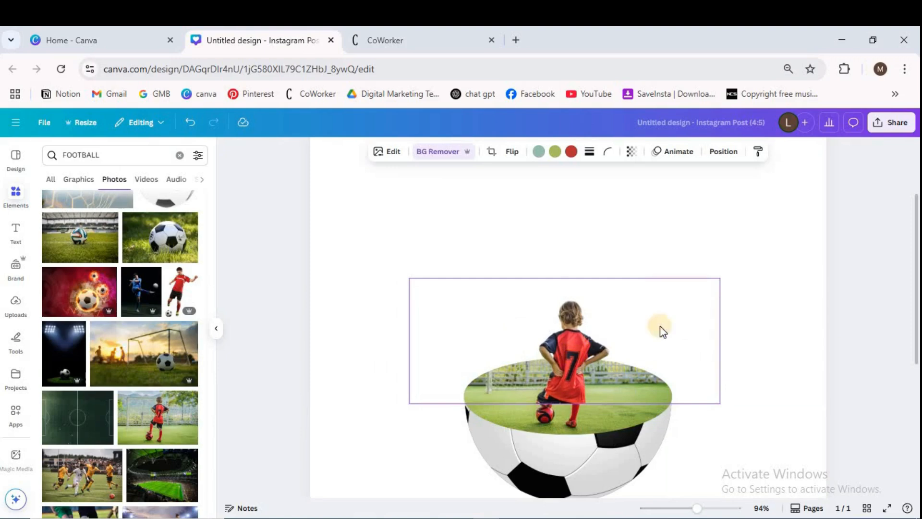
pyautogui.moveTo(719, 278); pyautogui.dragTo(694, 326)
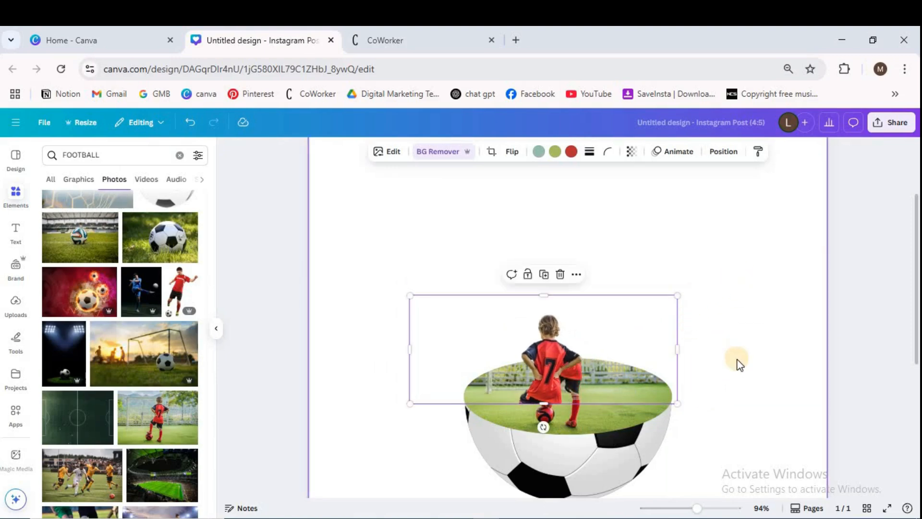
pyautogui.scroll(3, 737, 360)
pyautogui.moveTo(480, 349); pyautogui.dragTo(519, 329)
pyautogui.moveTo(506, 396); pyautogui.dragTo(507, 425)
pyautogui.moveTo(511, 370); pyautogui.dragTo(516, 341)
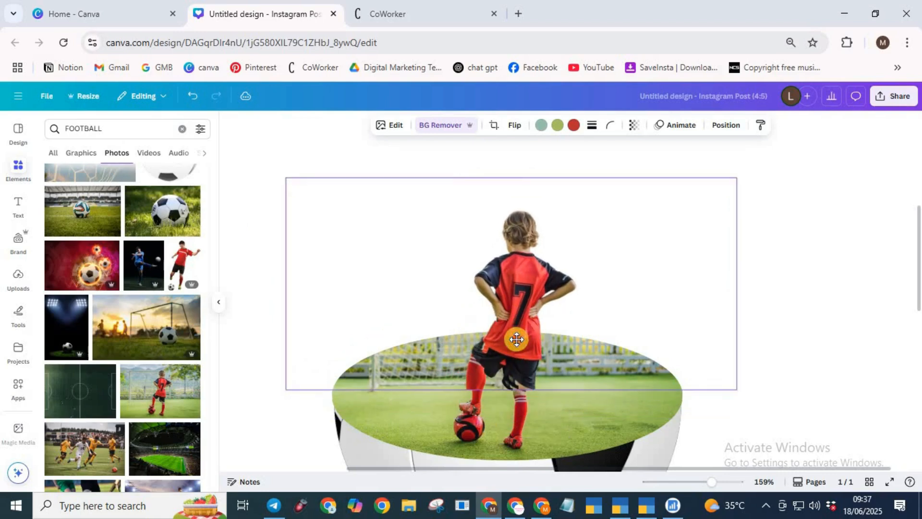
# Step: Extend the cutout's crop down past the feet and red ball, scale it down slightly and recentre it over the framed child
pyautogui.moveTo(511, 392); pyautogui.dragTo(512, 472)
pyautogui.moveTo(735, 177); pyautogui.dragTo(705, 223)
pyautogui.moveTo(490, 350); pyautogui.dragTo(510, 339)
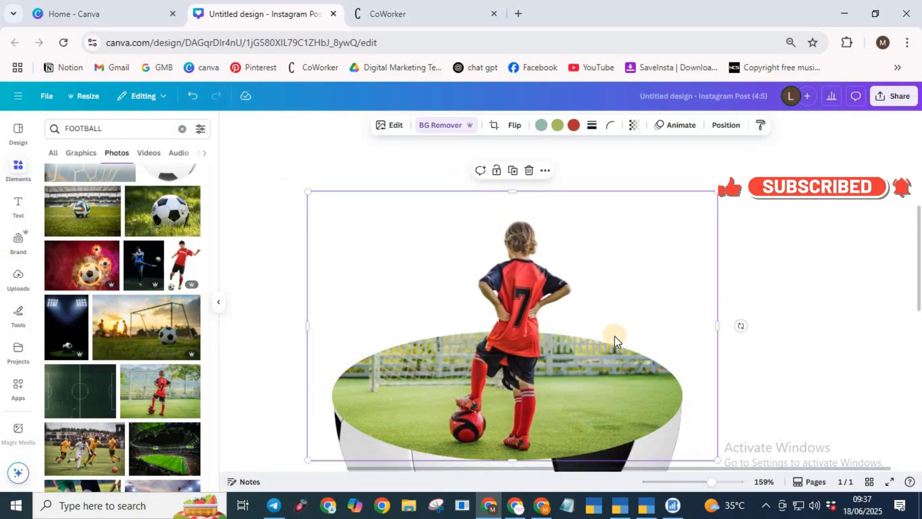
# Step: Shrink the child cutout to about the width of the elliptical frame and line it up with the framed child
pyautogui.moveTo(718, 193); pyautogui.dragTo(681, 225)
pyautogui.moveTo(624, 279); pyautogui.dragTo(628, 279)
pyautogui.moveTo(686, 224); pyautogui.dragTo(681, 227)
pyautogui.moveTo(615, 307); pyautogui.dragTo(618, 304)
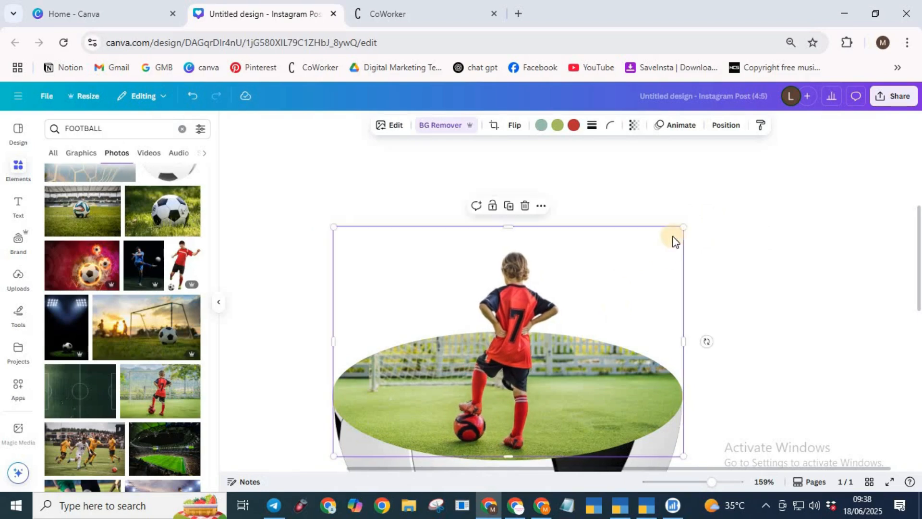
# Step: Fine-tune the cutout's size and position over the framed child and crop off its lower part just below the frame's upper edge
pyautogui.moveTo(685, 226); pyautogui.dragTo(686, 224)
pyautogui.moveTo(607, 302); pyautogui.dragTo(606, 299)
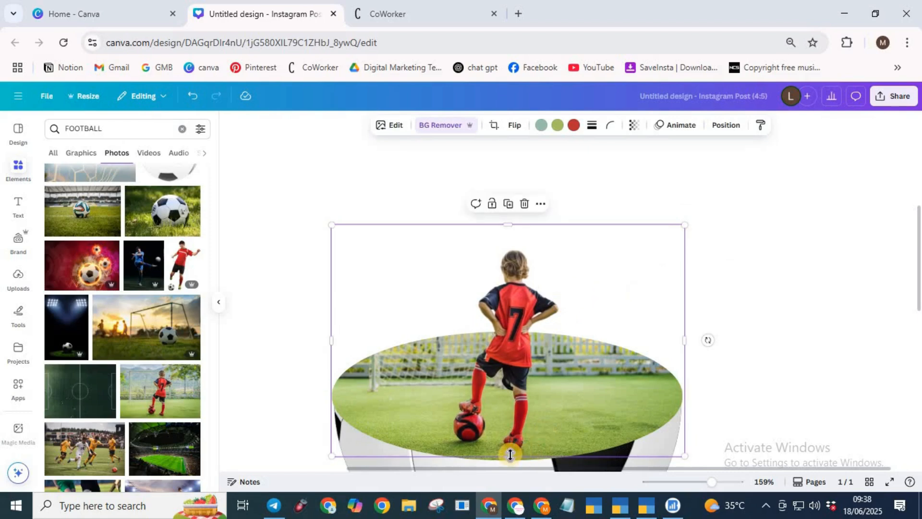
pyautogui.moveTo(509, 455); pyautogui.dragTo(509, 339)
pyautogui.click(869, 308)
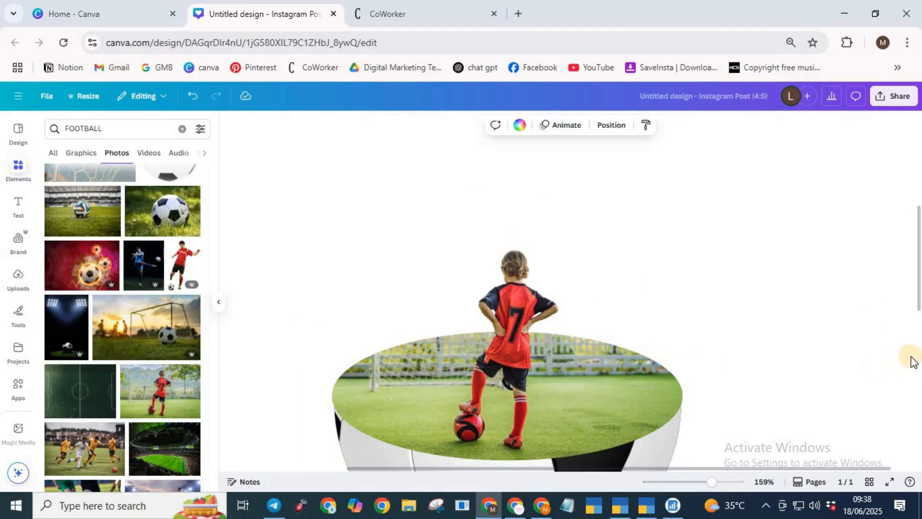
# Step: Group the child cutout, the framed pitch photo and the half football, then enlarge the group and move it to the page's middle
pyautogui.scroll(-5, 822, 336)
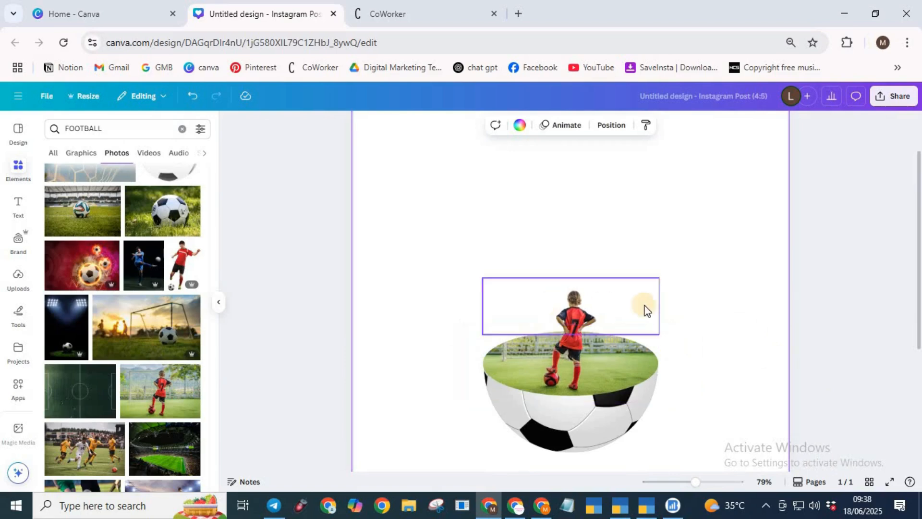
pyautogui.scroll(-3, 645, 331)
pyautogui.moveTo(486, 263); pyautogui.dragTo(721, 466)
pyautogui.click(538, 268)
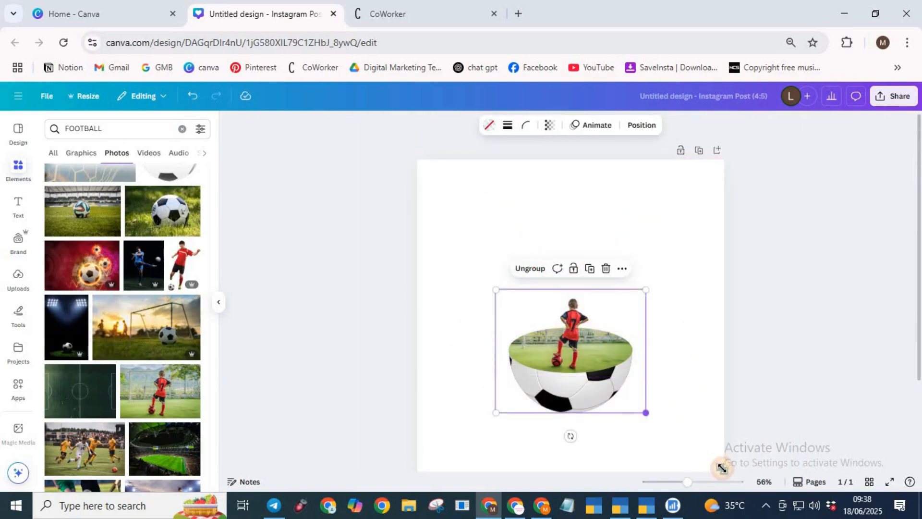
pyautogui.scroll(-2, 799, 350)
pyautogui.scroll(2, 805, 357)
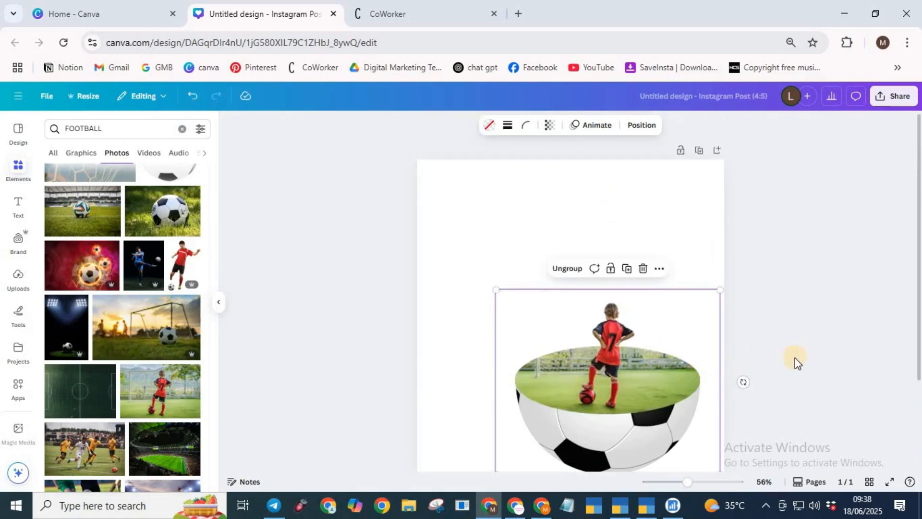
pyautogui.moveTo(702, 331); pyautogui.dragTo(653, 311)
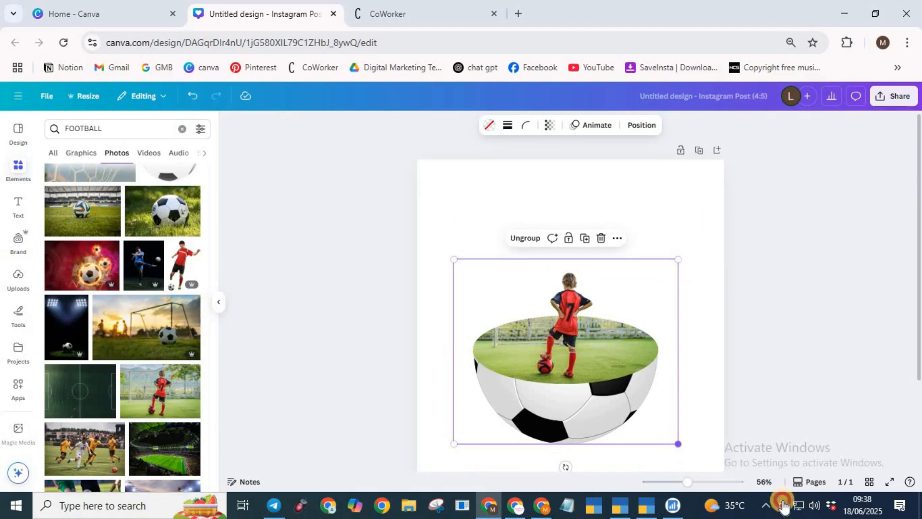
# Step: Enlarge the football group to nearly the full page width and centre it horizontally on the page
pyautogui.moveTo(678, 444); pyautogui.dragTo(768, 480)
pyautogui.moveTo(700, 309); pyautogui.dragTo(669, 272)
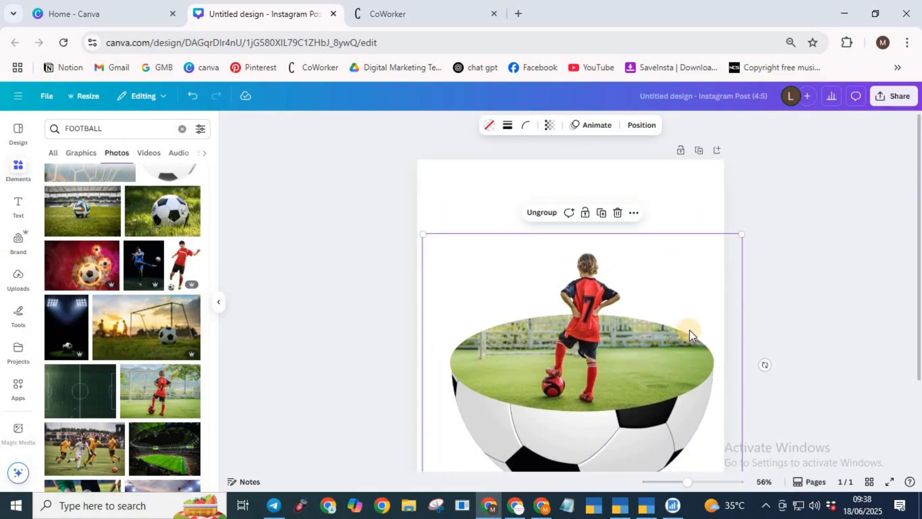
pyautogui.scroll(-3, 698, 330)
pyautogui.moveTo(742, 383); pyautogui.dragTo(724, 371)
pyautogui.moveTo(687, 318)
pyautogui.mouseDown()
pyautogui.moveTo(673, 320)
pyautogui.moveTo(678, 329)
pyautogui.mouseUp()
pyautogui.scroll(3, 775, 350)
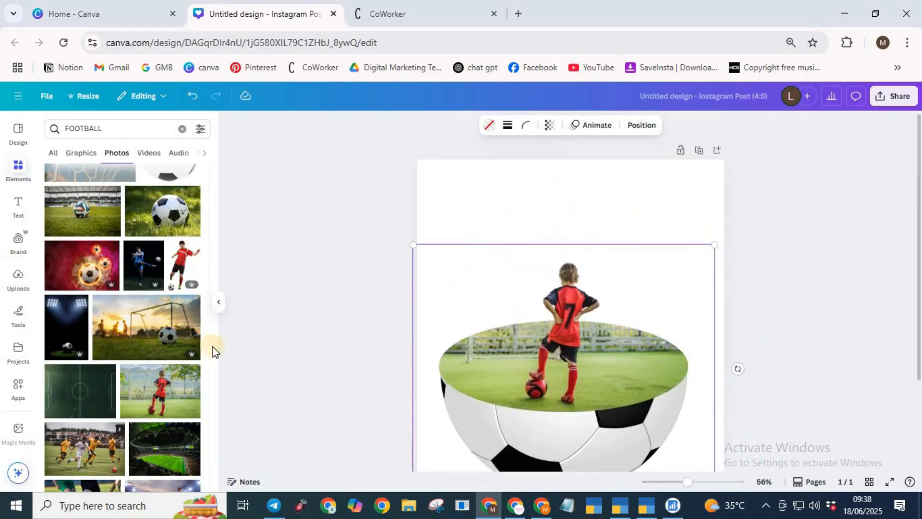
pyautogui.click(704, 370)
pyautogui.scroll(-3, 704, 370)
# Step: Search the photos for "design background" and look through the results for a suitable backdrop
pyautogui.doubleClick(117, 126)
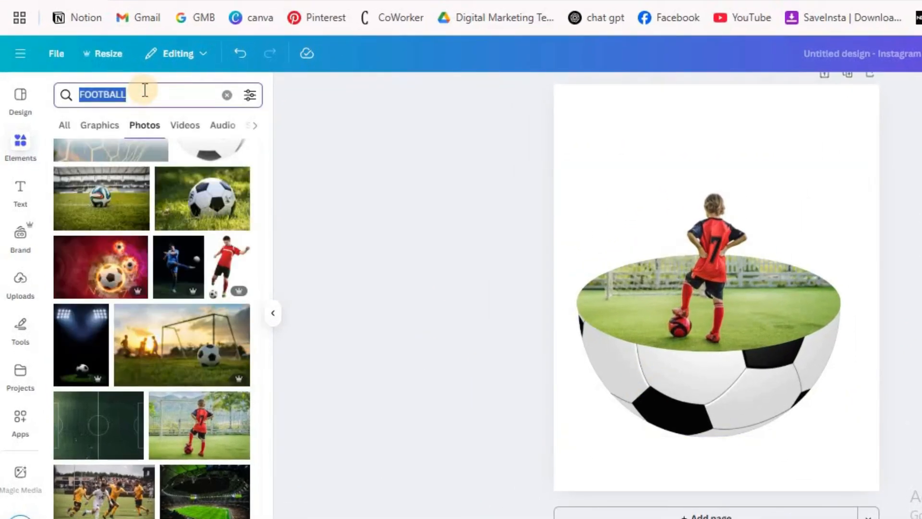
pyautogui.write('BACK')
pyautogui.press('Down')
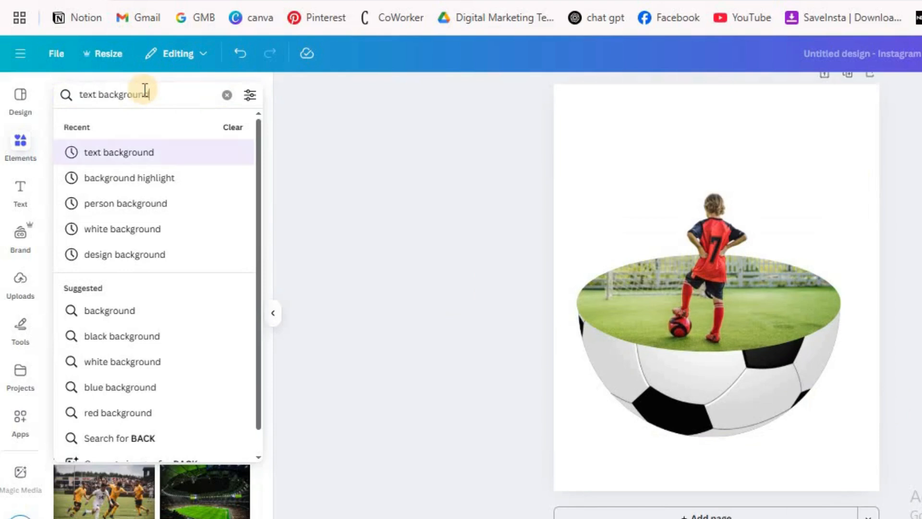
pyautogui.press('Down')
pyautogui.press('Down')
pyautogui.press('Down')
pyautogui.press('Down')
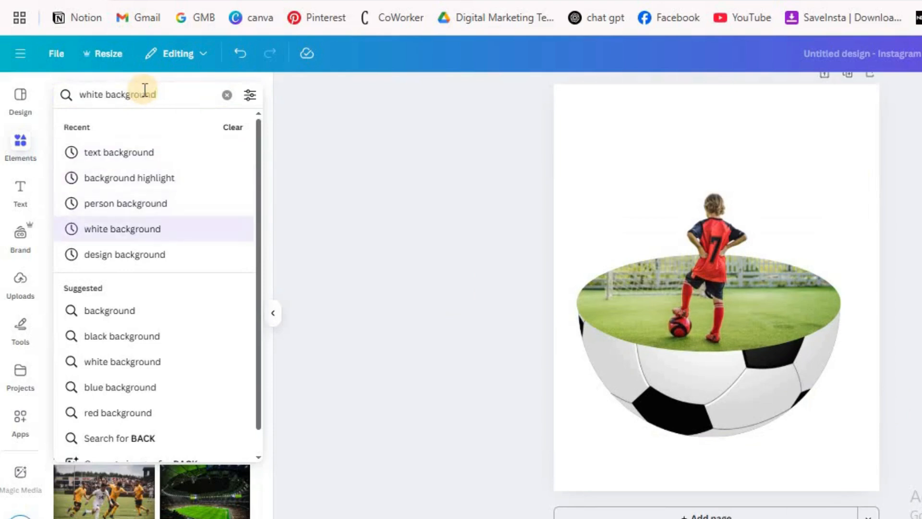
pyautogui.press('Return')
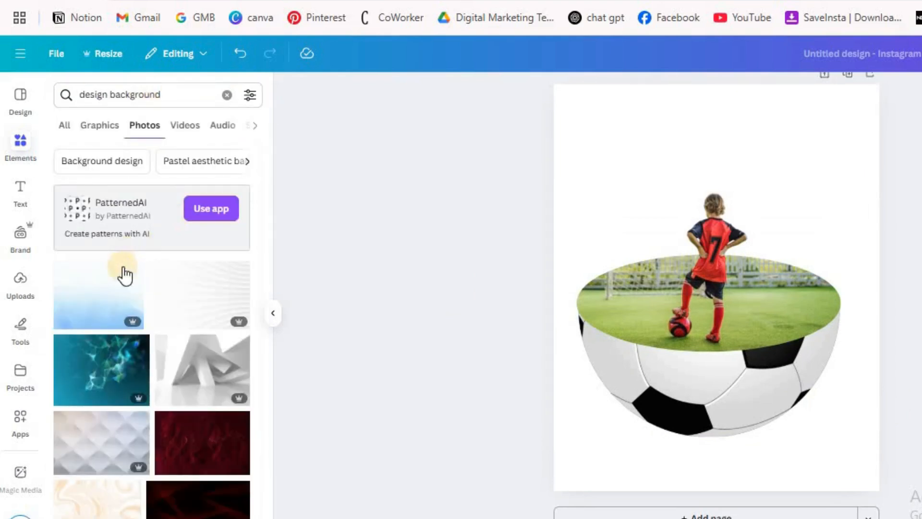
pyautogui.scroll(-3, 233, 390)
pyautogui.scroll(-6, 235, 396)
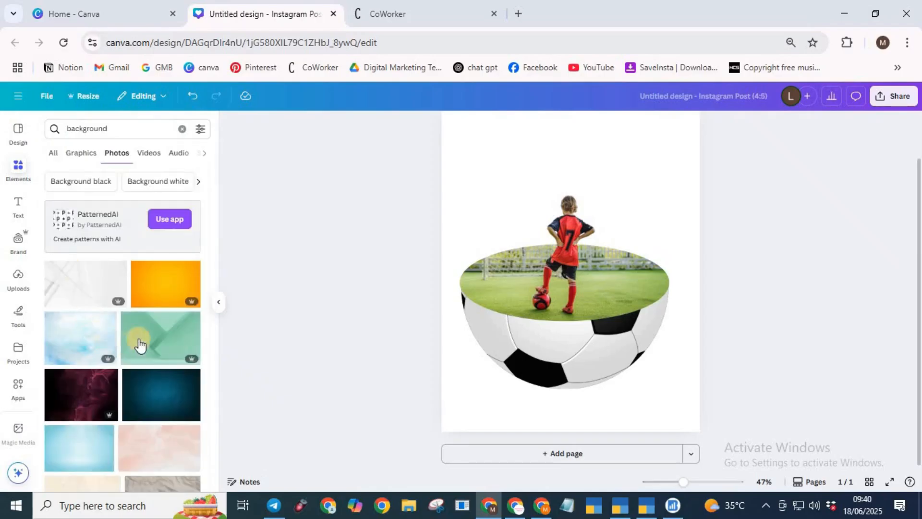
# Step: Add the plain orange gradient photo to the page and set it as the page background
pyautogui.click(160, 295)
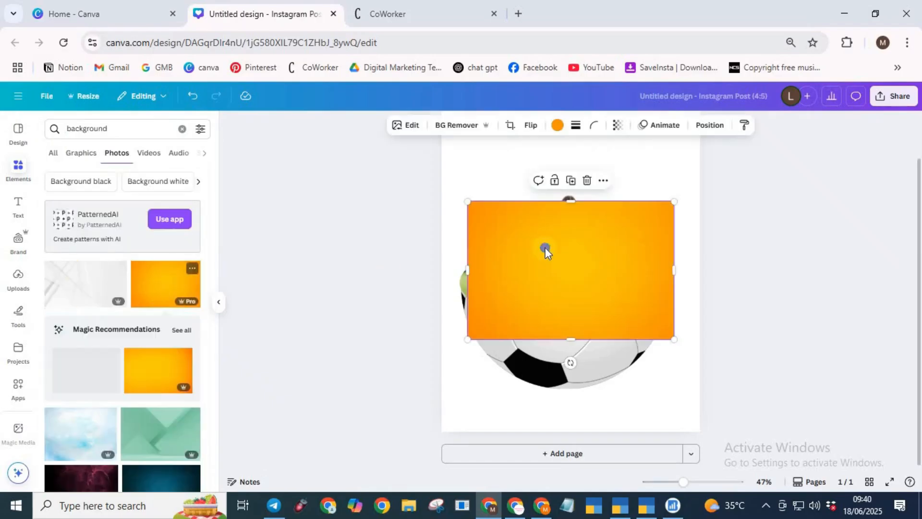
pyautogui.rightClick(546, 247)
pyautogui.click(637, 432)
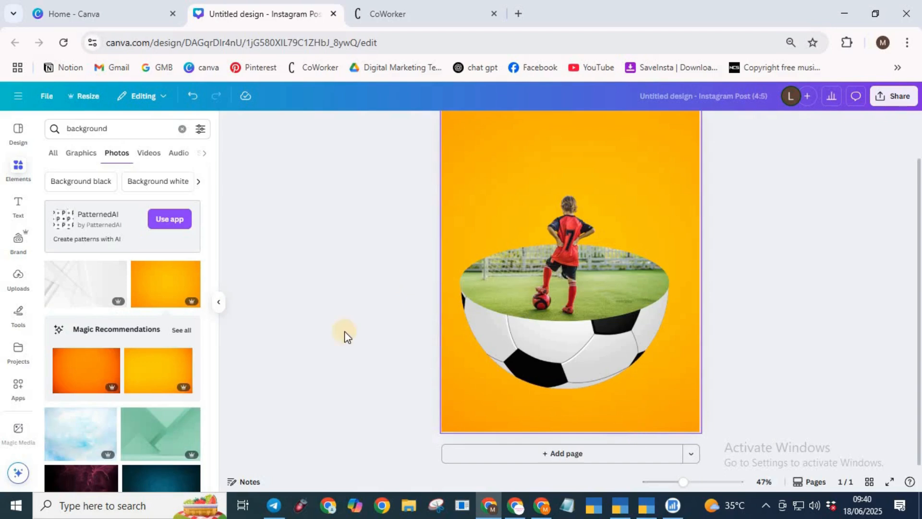
pyautogui.scroll(1, 541, 192)
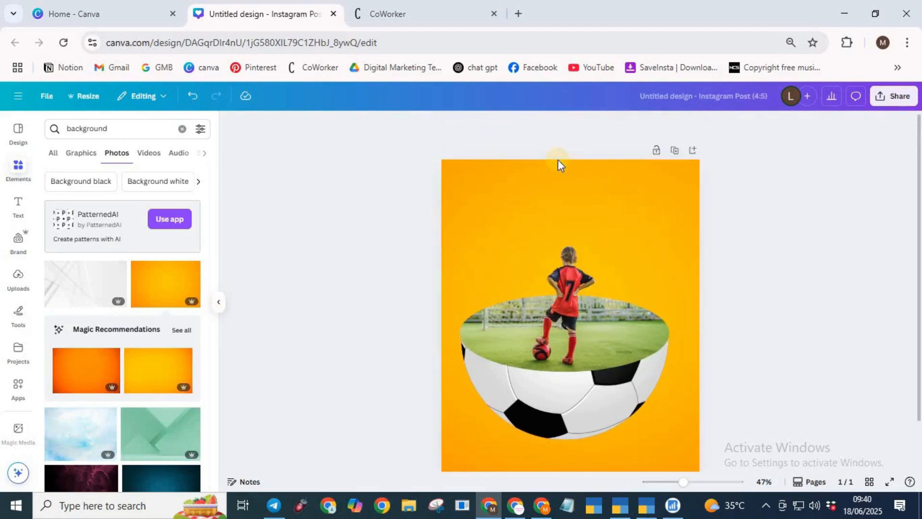
# Step: Try solid cyan, white, a yellow-pink gradient and a purple-orange gradient as the page's background colour
pyautogui.click(548, 203)
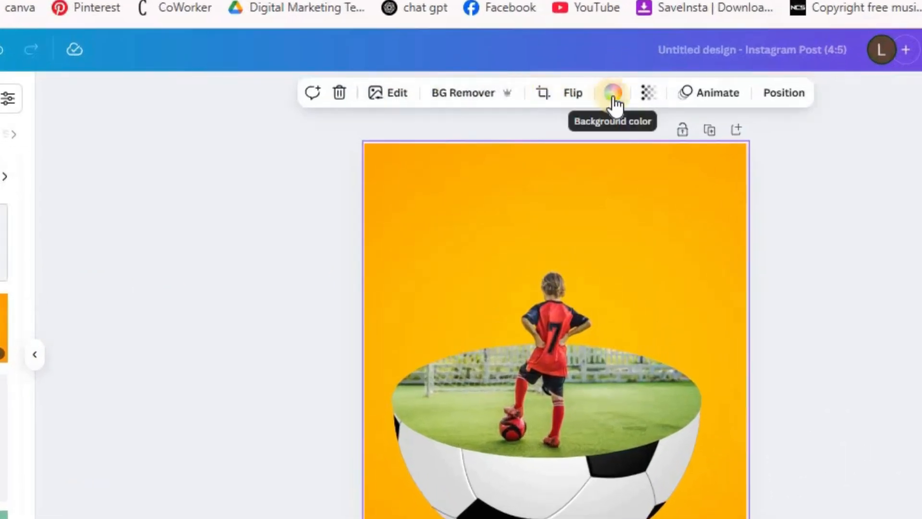
pyautogui.click(614, 96)
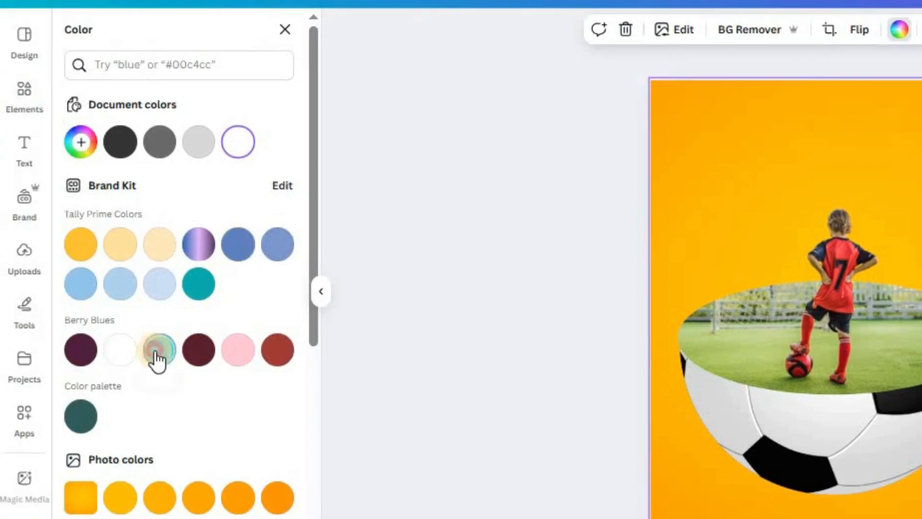
pyautogui.click(158, 353)
pyautogui.scroll(-4, 192, 336)
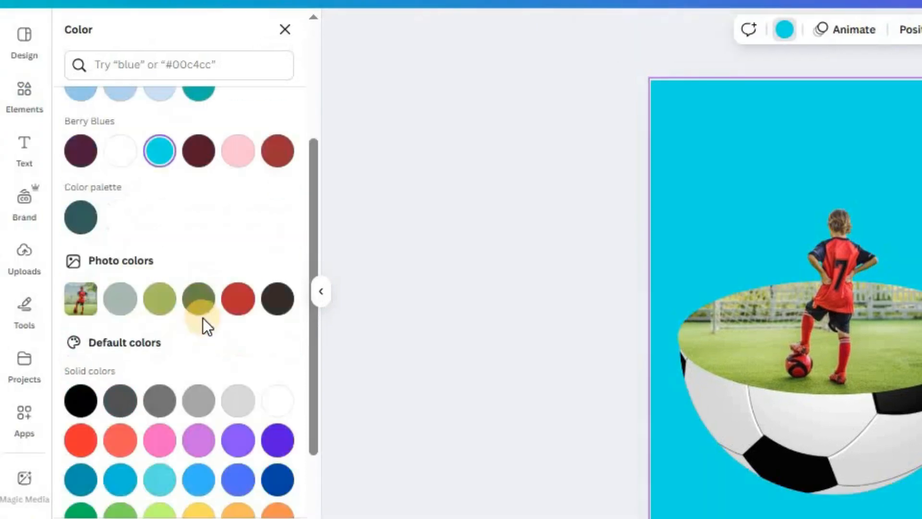
pyautogui.click(279, 155)
pyautogui.click(280, 404)
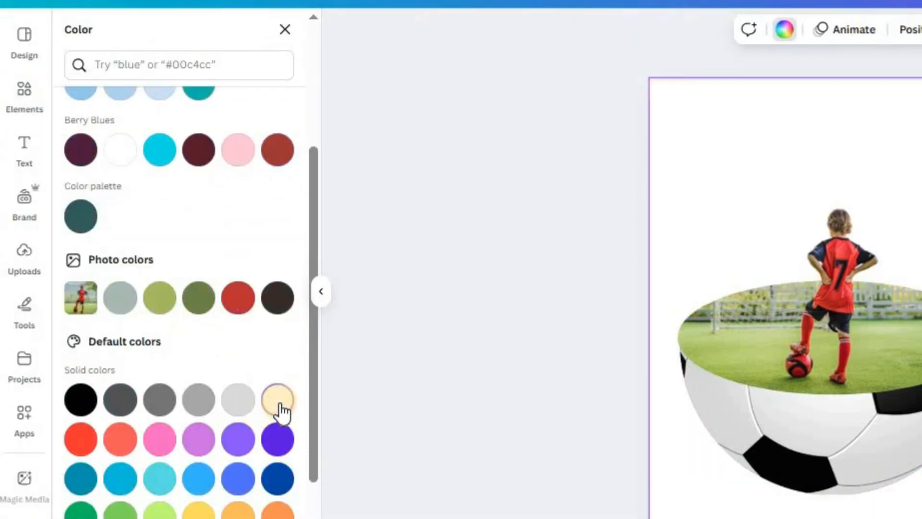
pyautogui.scroll(-2, 259, 384)
pyautogui.click(237, 360)
pyautogui.click(242, 473)
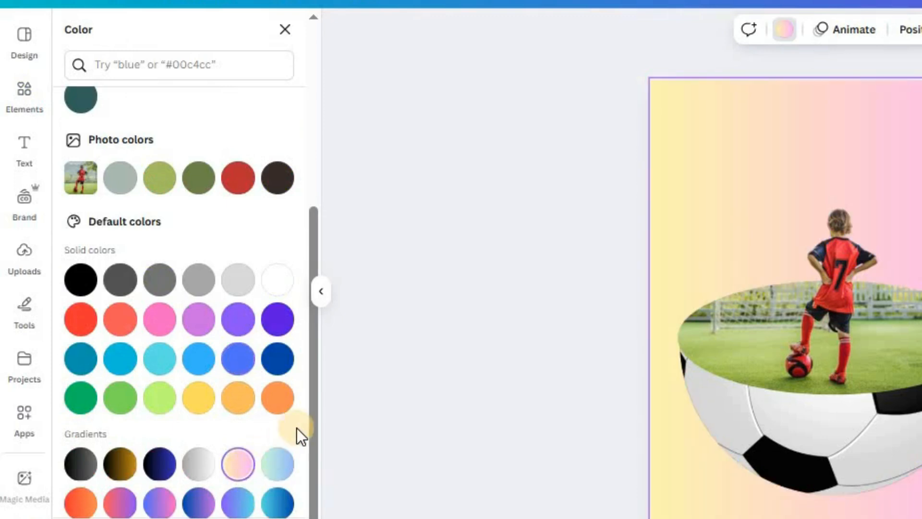
pyautogui.scroll(-1, 294, 441)
pyautogui.click(278, 488)
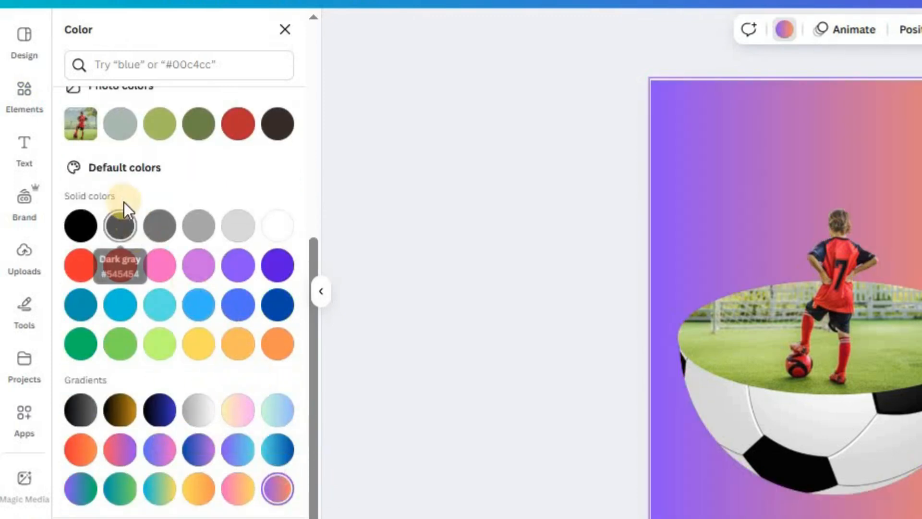
# Step: Set the page background to the light blue from the Tally Prime Colors in the brand kit
pyautogui.scroll(6, 124, 212)
pyautogui.click(160, 288)
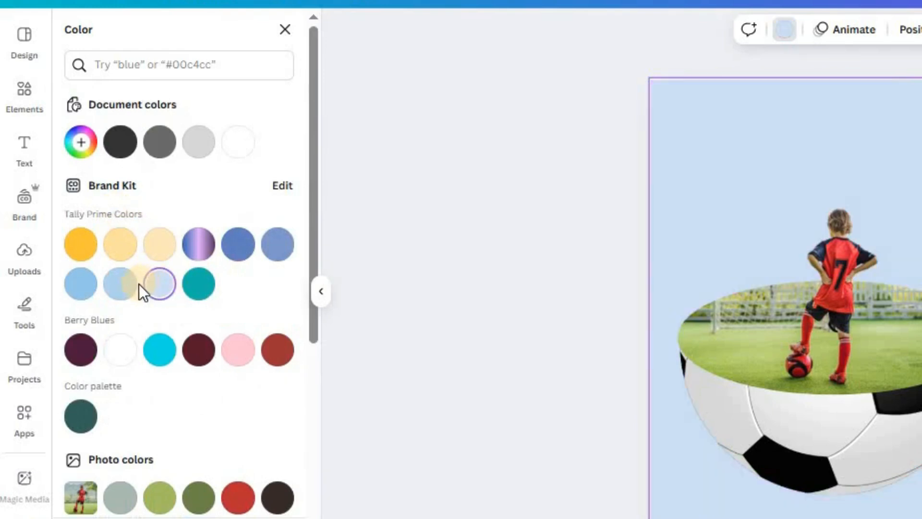
# Step: Ungroup the footballer, pitch and halved football elements so each photo can be edited separately
pyautogui.click(601, 272)
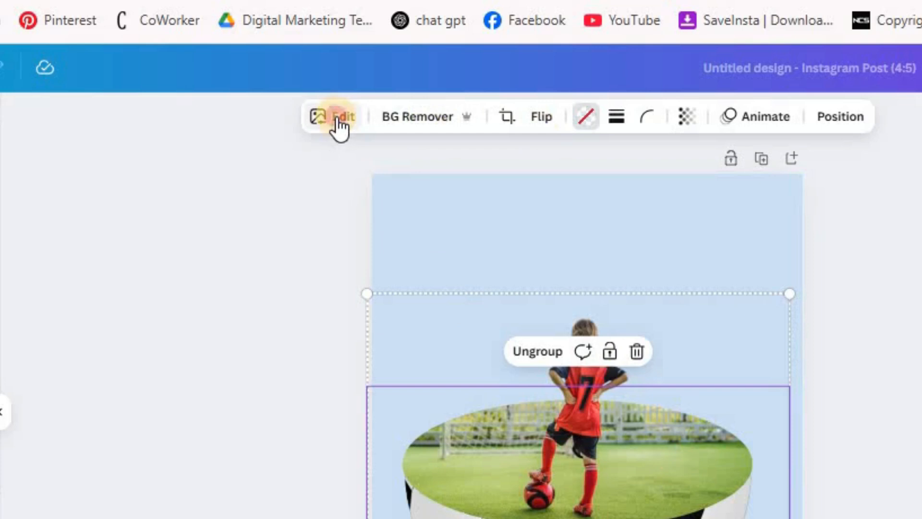
pyautogui.click(520, 351)
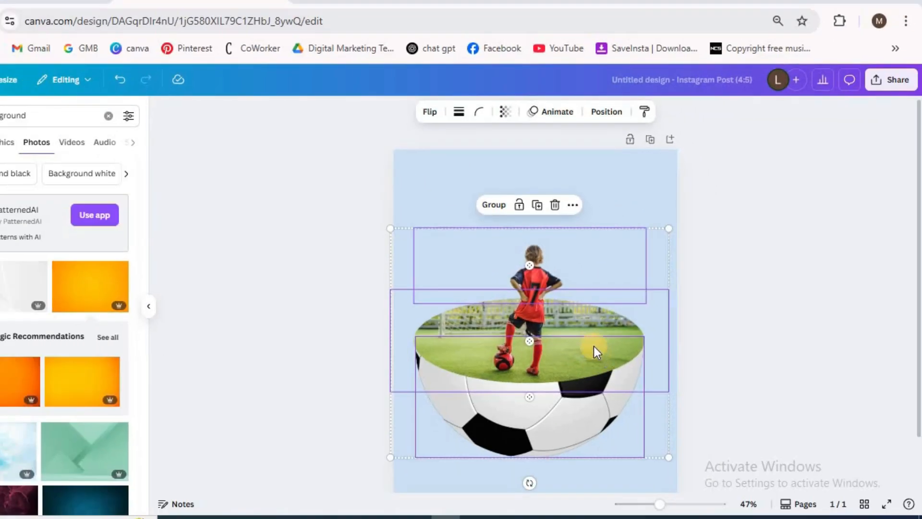
pyautogui.click(695, 487)
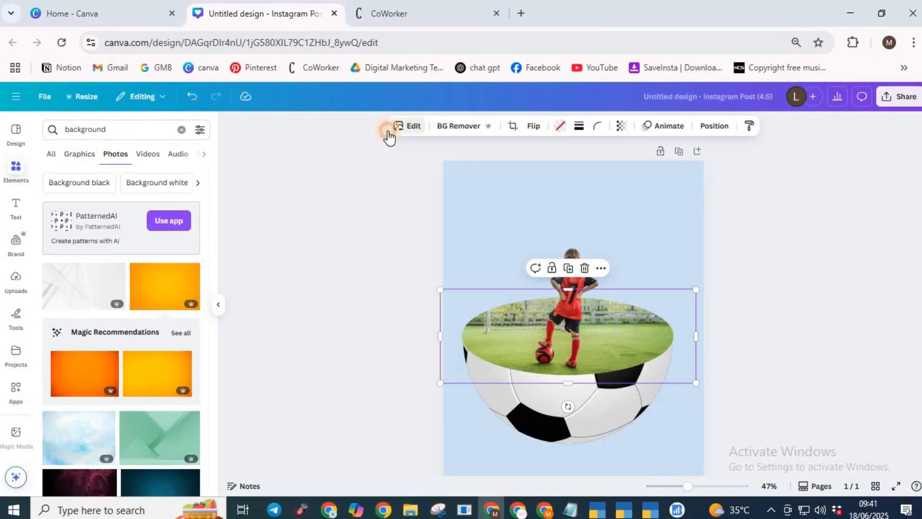
# Step: Auto-adjust the colours of the pitch photo inside the halved football and set its saturation to 100
pyautogui.click(388, 131)
pyautogui.click(74, 206)
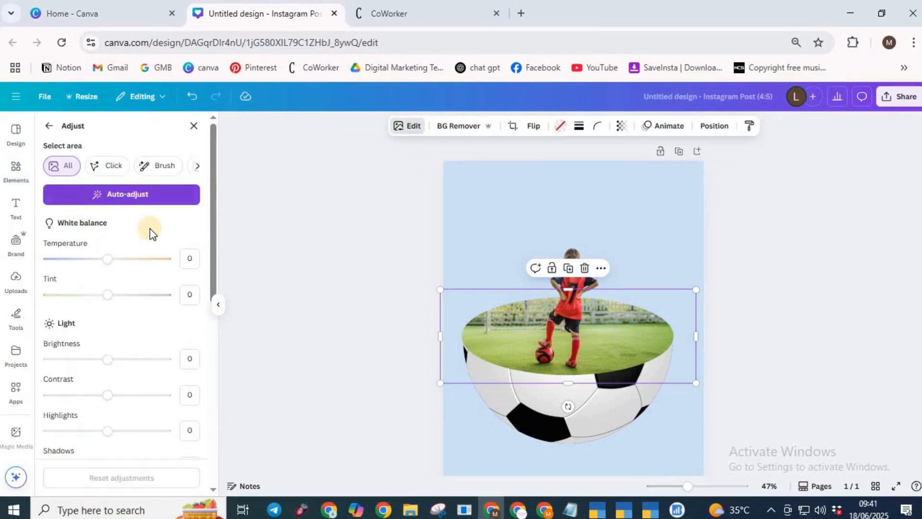
pyautogui.click(105, 195)
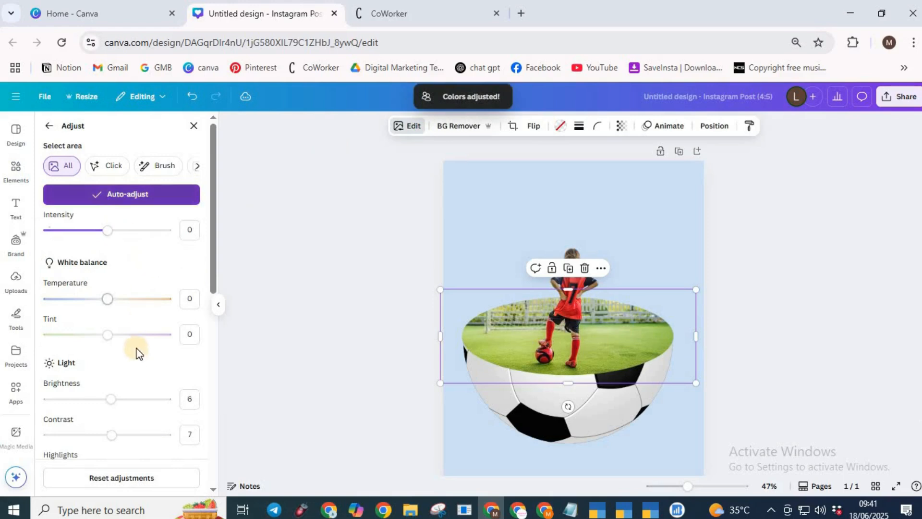
pyautogui.scroll(-8, 137, 353)
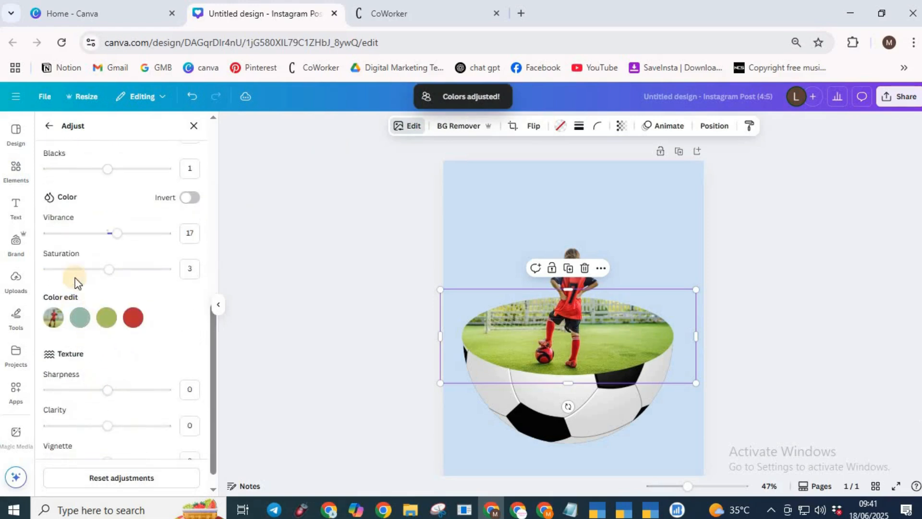
pyautogui.moveTo(111, 269); pyautogui.dragTo(328, 299)
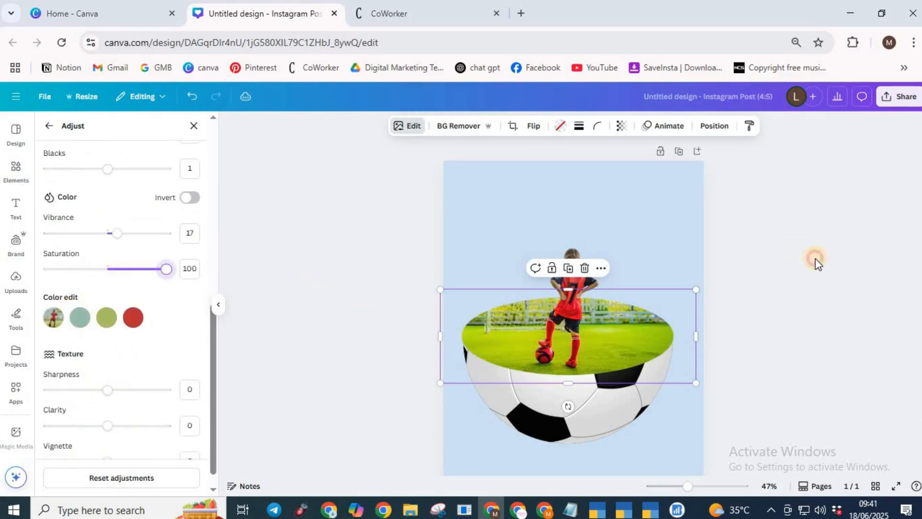
pyautogui.click(815, 262)
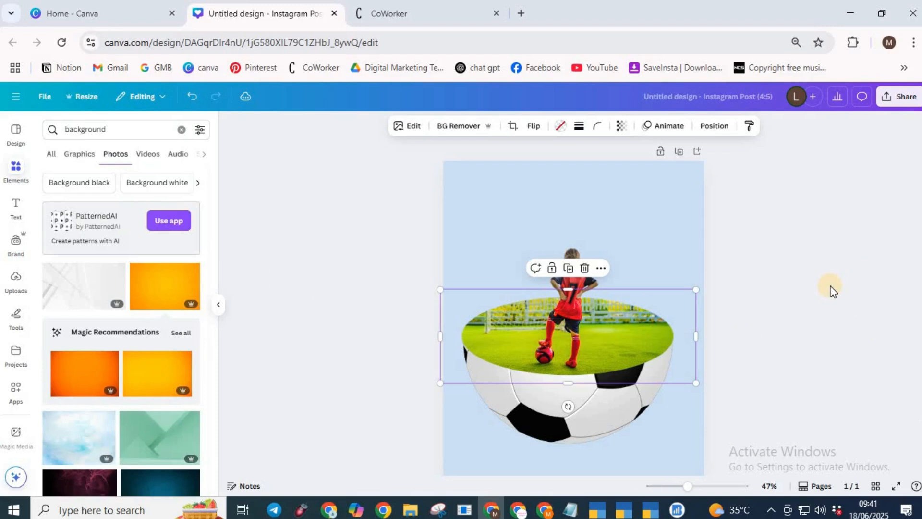
# Step: Auto-adjust the colours of the cut-out photo of the footballer's upper body and raise its saturation to the maximum
pyautogui.click(629, 263)
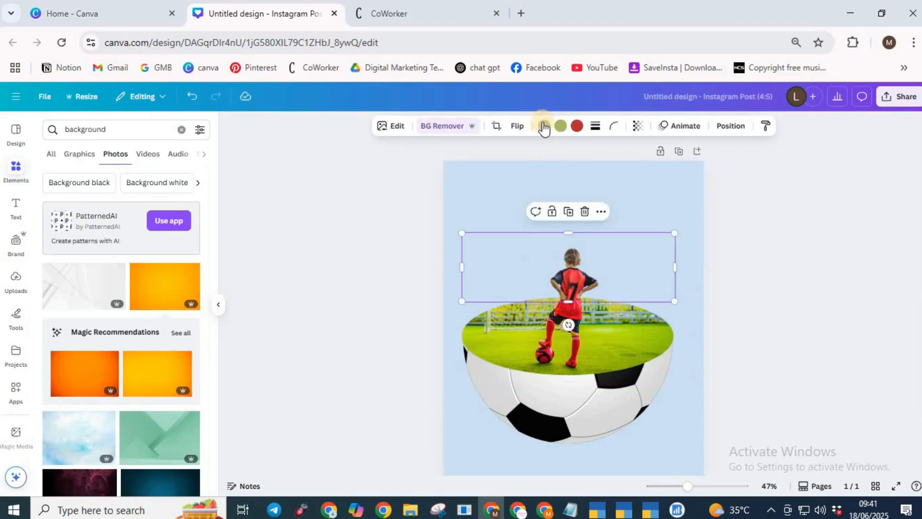
pyautogui.click(388, 131)
pyautogui.click(64, 204)
pyautogui.click(113, 194)
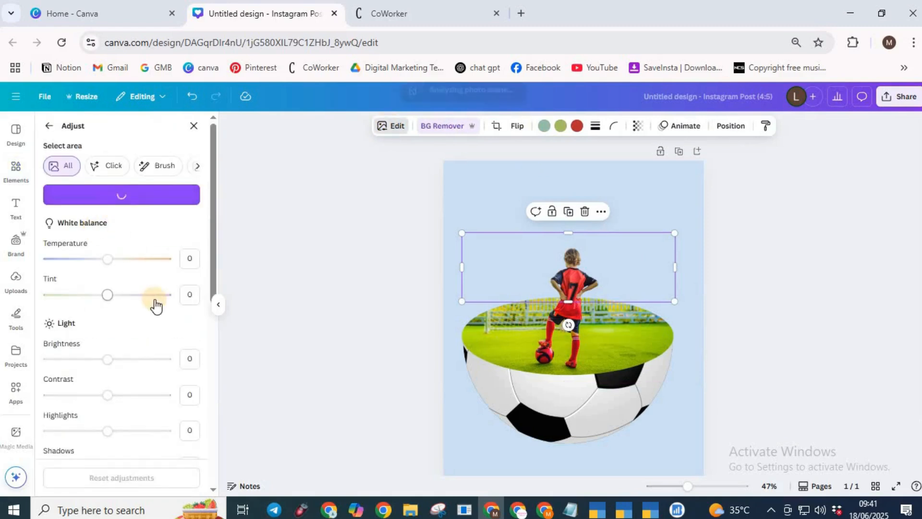
pyautogui.scroll(-8, 144, 329)
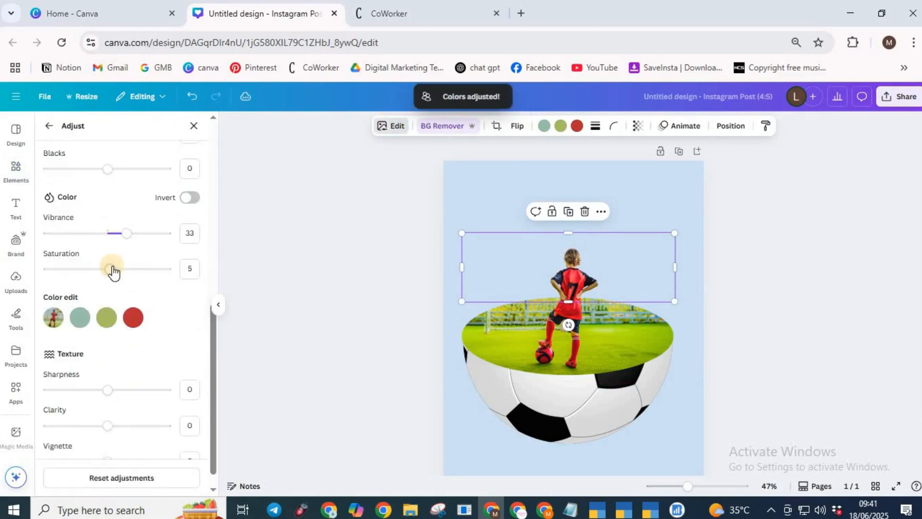
pyautogui.moveTo(112, 269); pyautogui.dragTo(284, 278)
pyautogui.click(843, 321)
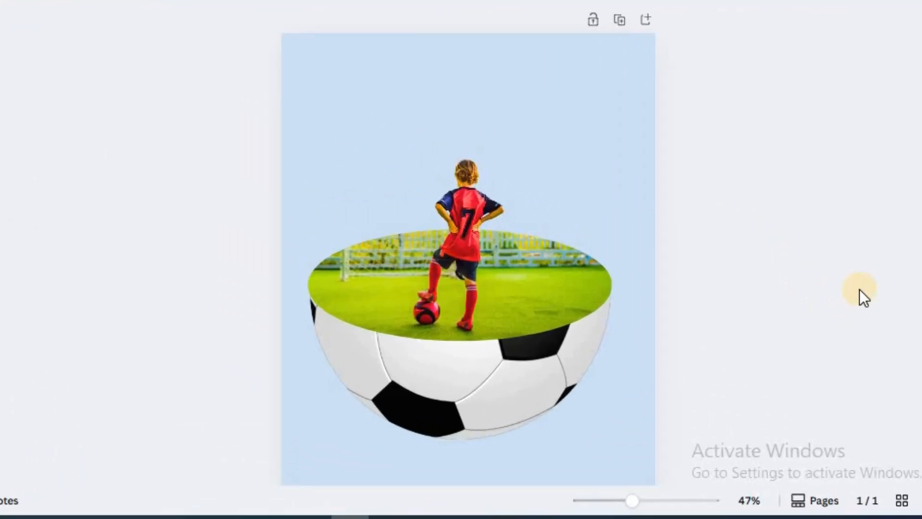
# Step: Download the finished design as a PNG file
pyautogui.scroll(-2, 864, 293)
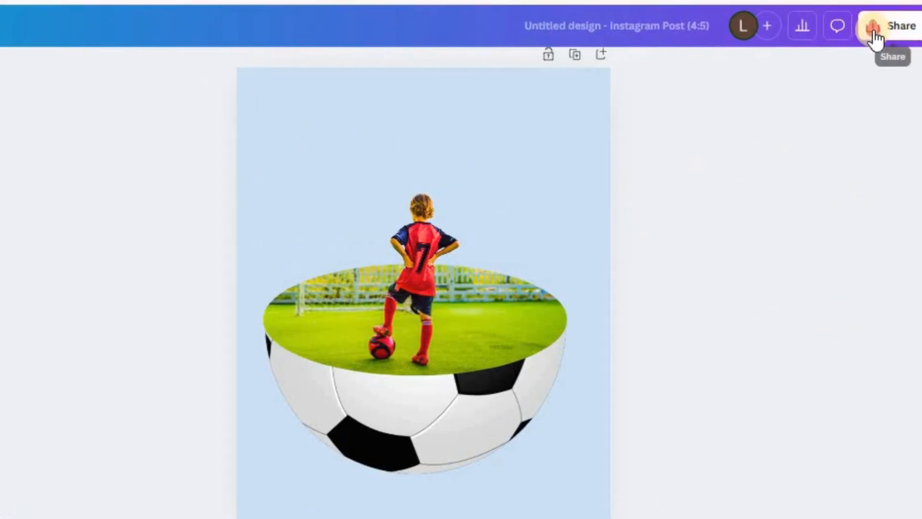
pyautogui.click(872, 33)
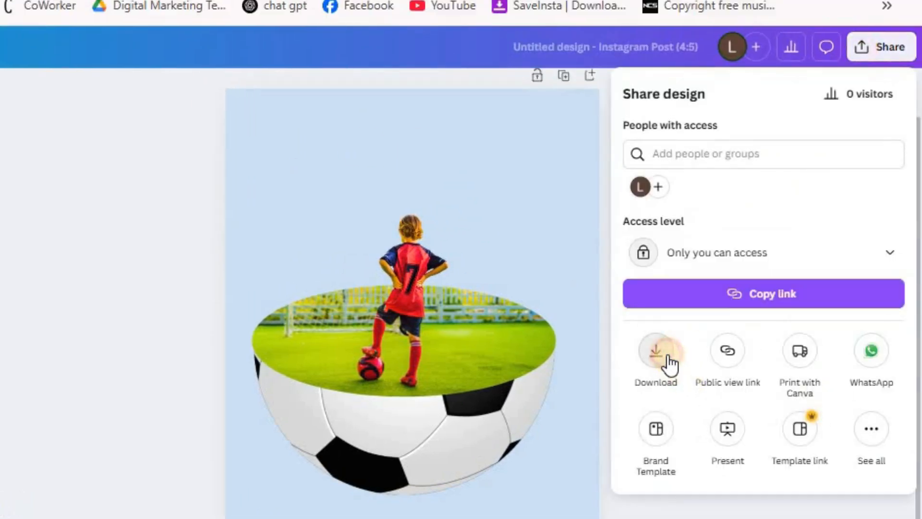
pyautogui.click(670, 364)
pyautogui.click(705, 376)
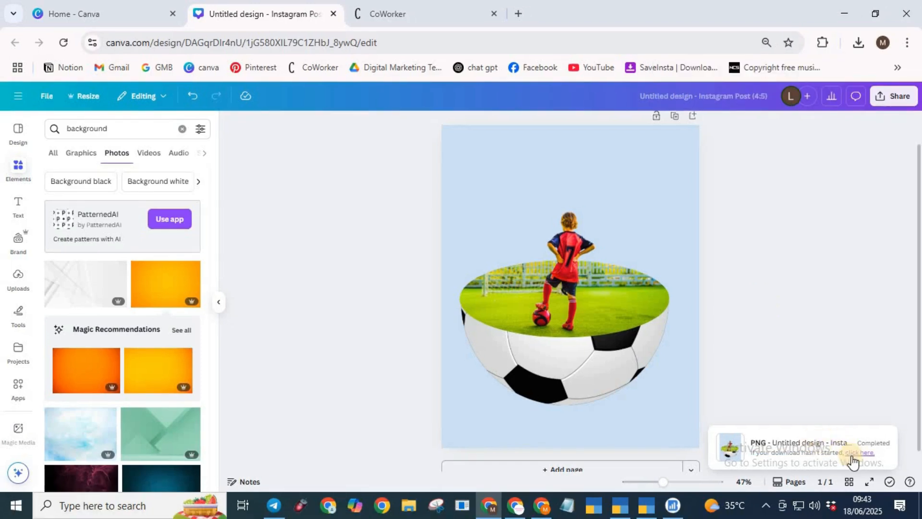
# Step: Download the PNG again and view Untitled design (3).png in a maximised image viewer window
pyautogui.click(852, 456)
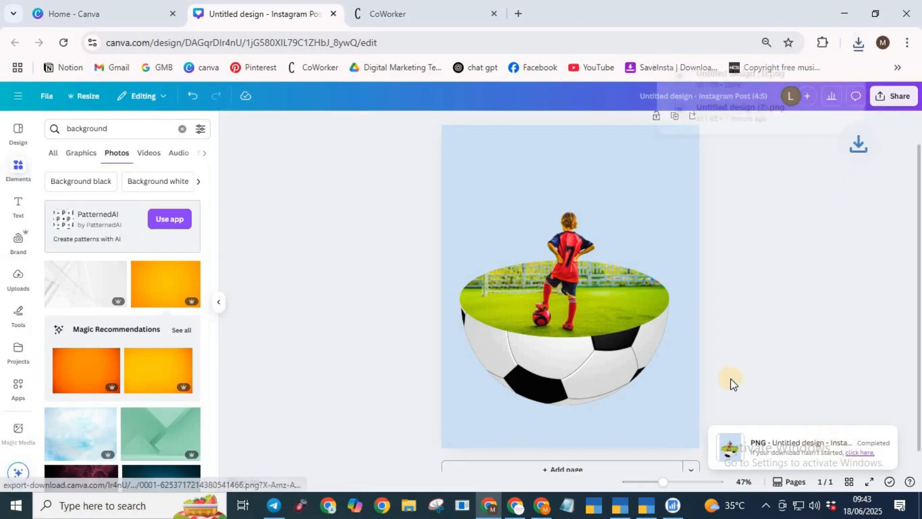
pyautogui.click(757, 73)
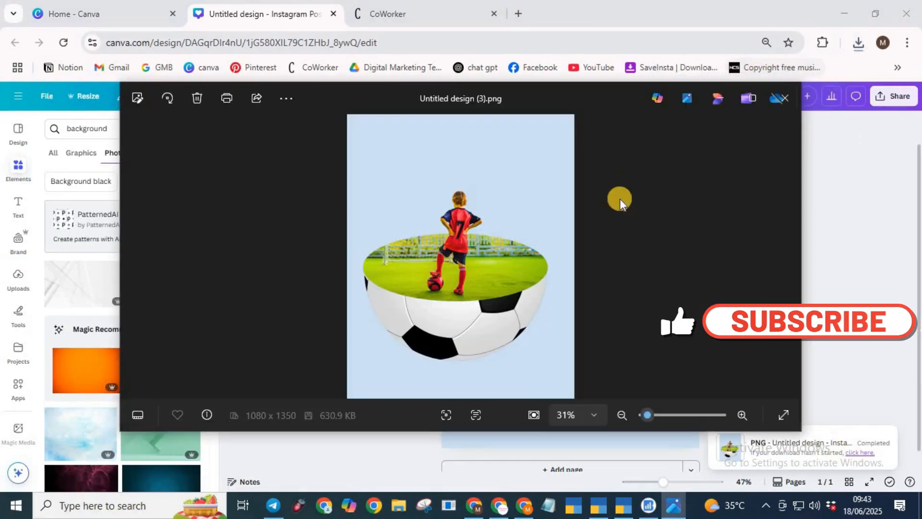
pyautogui.click(753, 94)
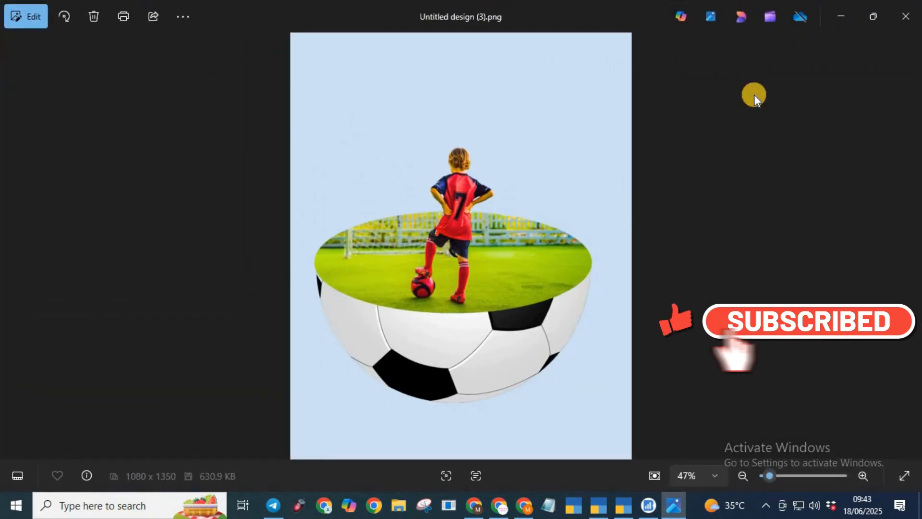